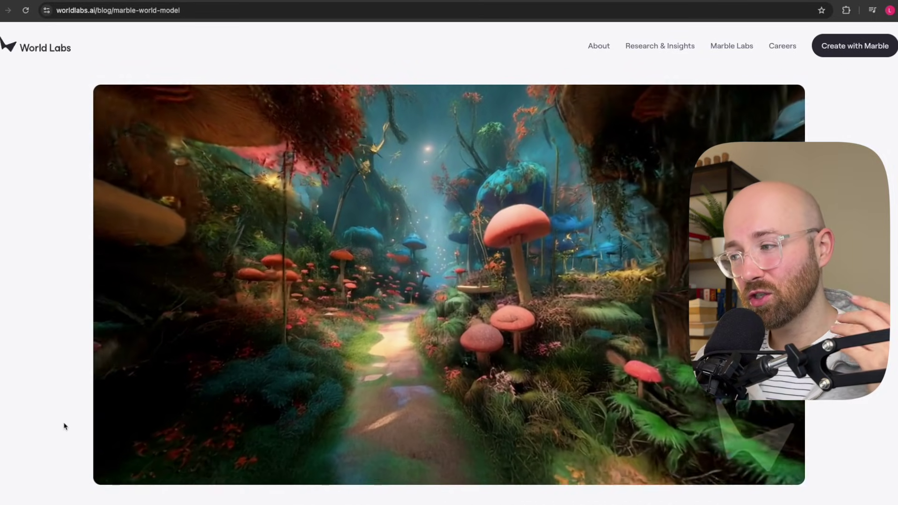
# Step: Highlight the introduction's statement that world models should reconstruct, generate, and simulate 3D worlds in the Marble blog post
pyautogui.scroll(-10, 135, 215)
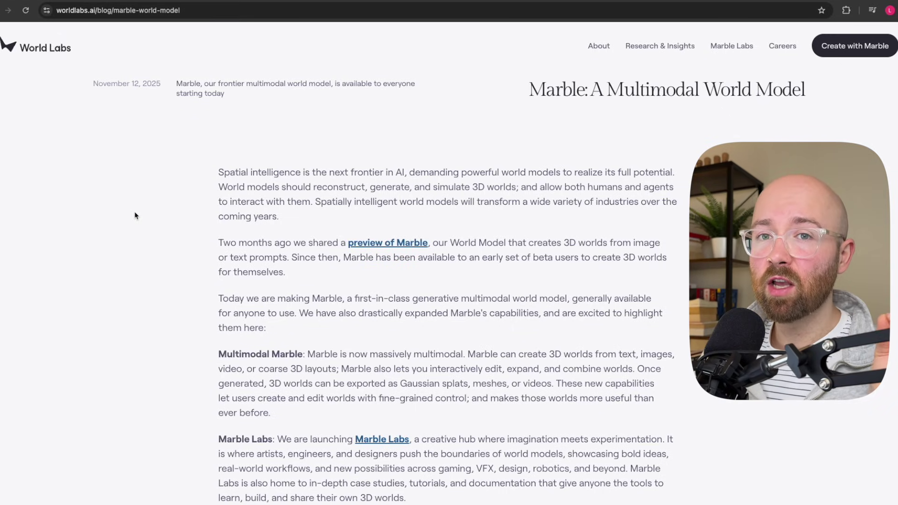
pyautogui.click(102, 0)
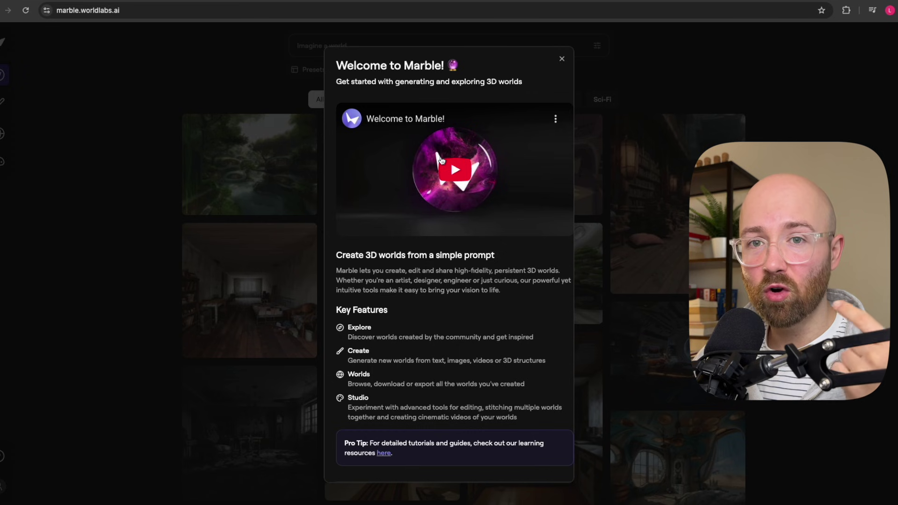
pyautogui.hotkey('ctrl', 'shift', 'Tab')
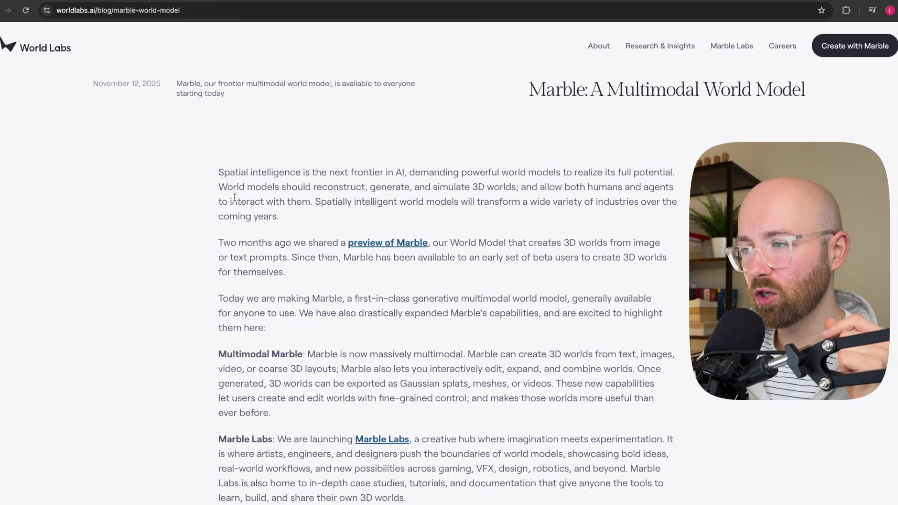
pyautogui.moveTo(218, 178); pyautogui.dragTo(332, 186)
pyautogui.moveTo(390, 179); pyautogui.dragTo(401, 173)
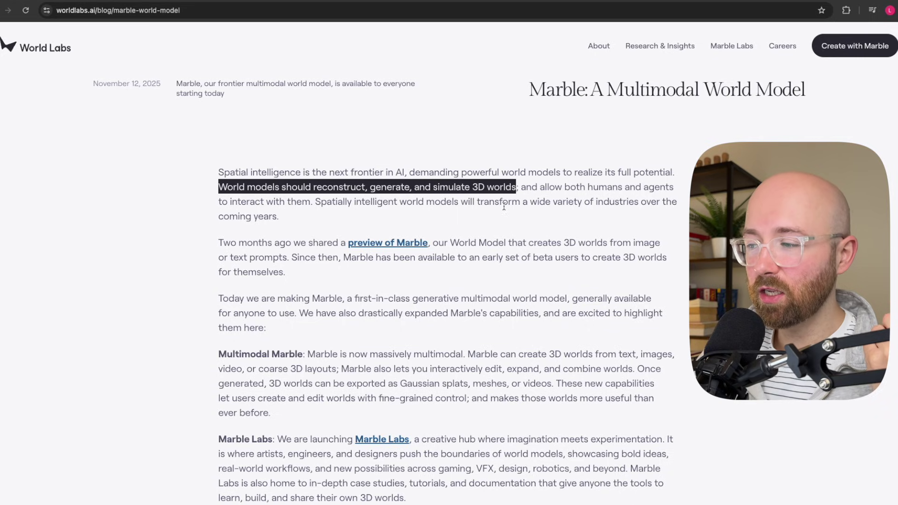
# Step: Review the text, multi-image and world editing examples, comparing the original and edited versions of the tavern scene
pyautogui.scroll(-20, 503, 206)
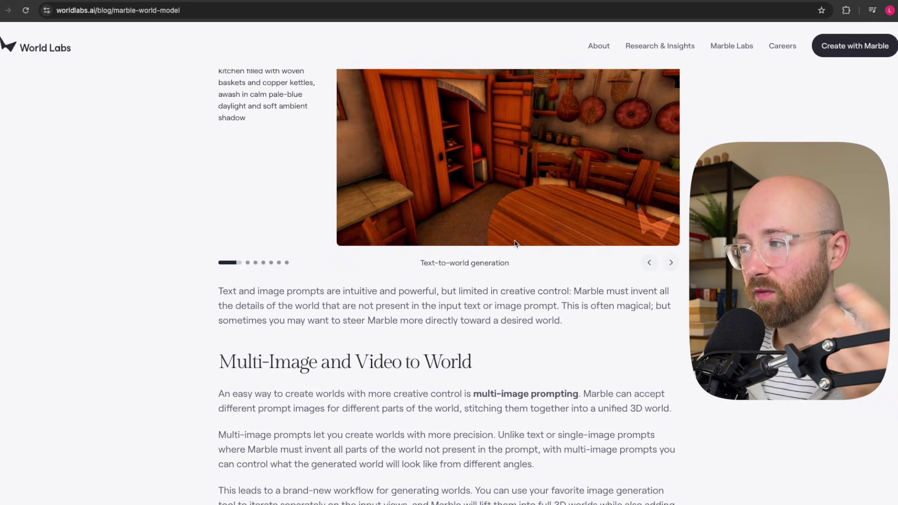
pyautogui.scroll(3, 514, 243)
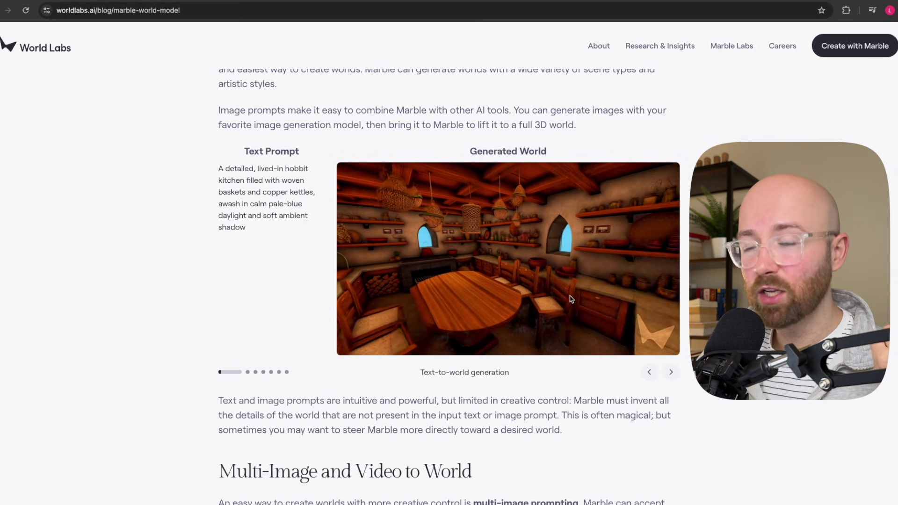
pyautogui.scroll(-12, 571, 299)
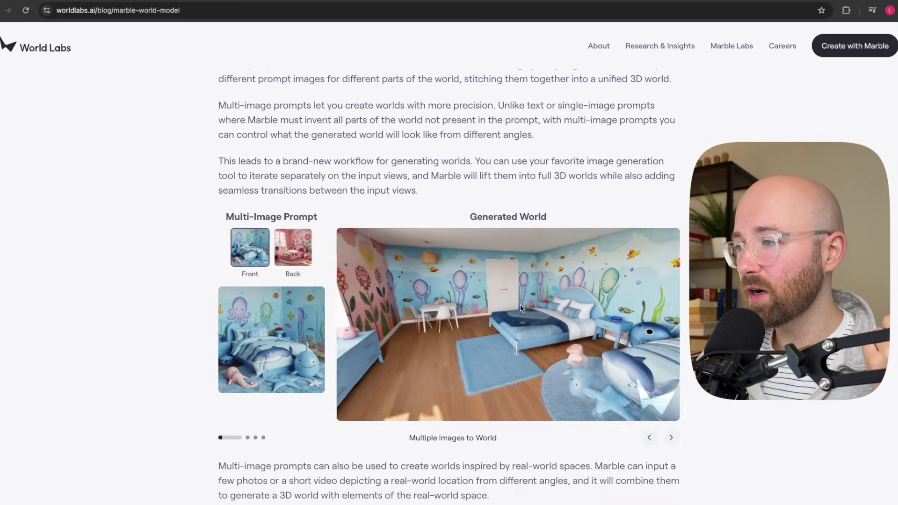
pyautogui.scroll(-20, 520, 308)
pyautogui.scroll(2, 517, 307)
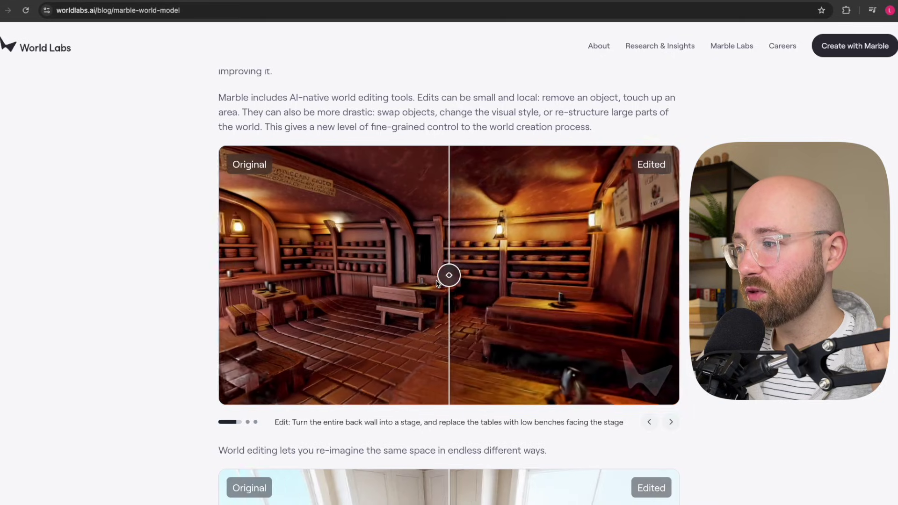
pyautogui.moveTo(449, 275)
pyautogui.mouseDown()
pyautogui.moveTo(301, 276)
pyautogui.moveTo(611, 274)
pyautogui.moveTo(130, 268)
pyautogui.moveTo(681, 281)
pyautogui.moveTo(431, 275)
pyautogui.mouseUp()
pyautogui.scroll(-15, 437, 285)
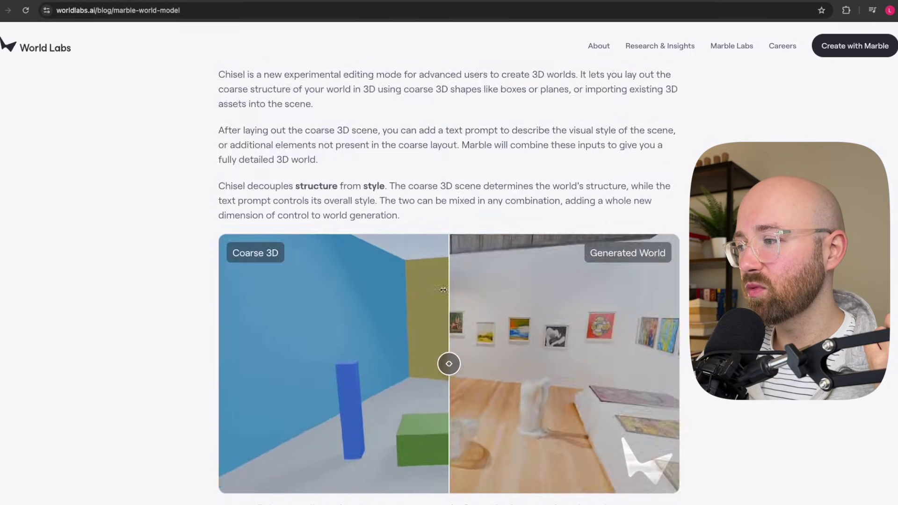
# Step: Compare the coarse 3D layout with the generated world in the Scandinavian guesthouse bedroom example
pyautogui.scroll(-20, 479, 310)
pyautogui.scroll(6, 479, 310)
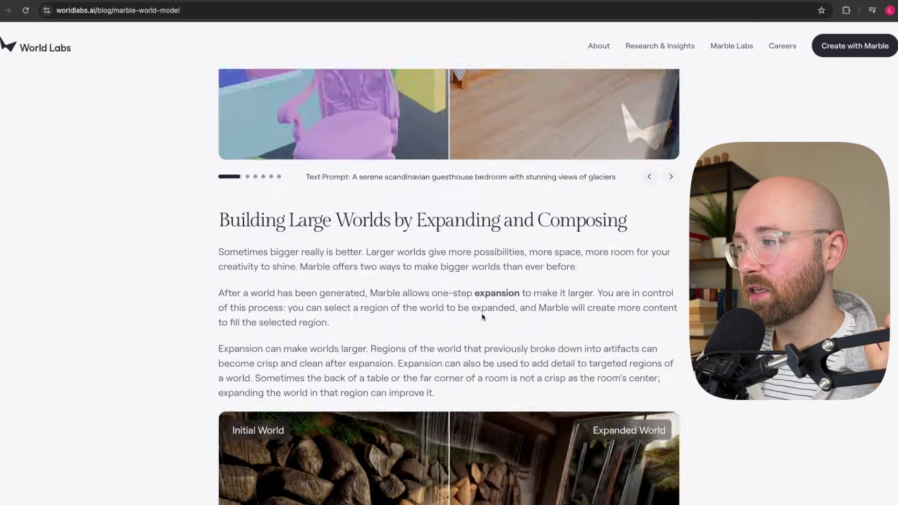
pyautogui.scroll(5, 482, 313)
pyautogui.moveTo(449, 255); pyautogui.dragTo(278, 256)
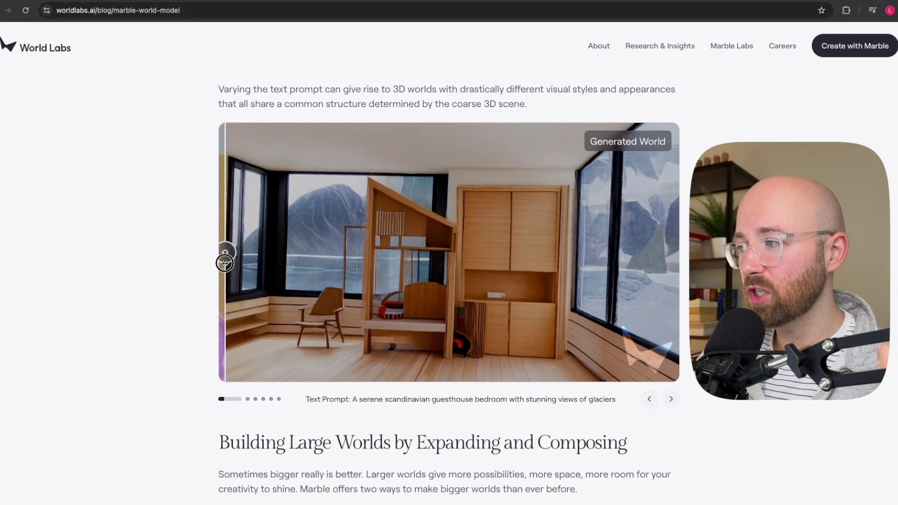
pyautogui.moveTo(224, 262); pyautogui.dragTo(686, 306)
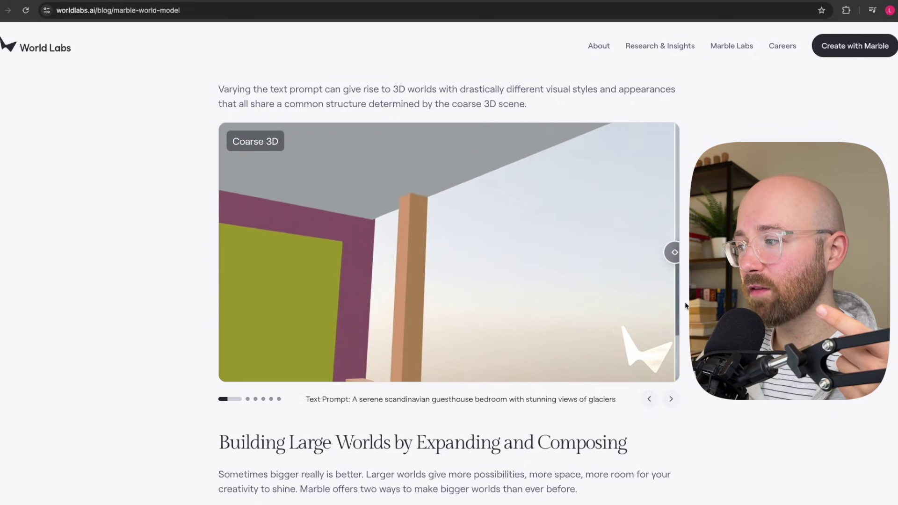
pyautogui.moveTo(671, 251); pyautogui.dragTo(470, 250)
# Step: Look over the initial and expanded world comparison, and return to the article's introduction
pyautogui.scroll(-10, 454, 252)
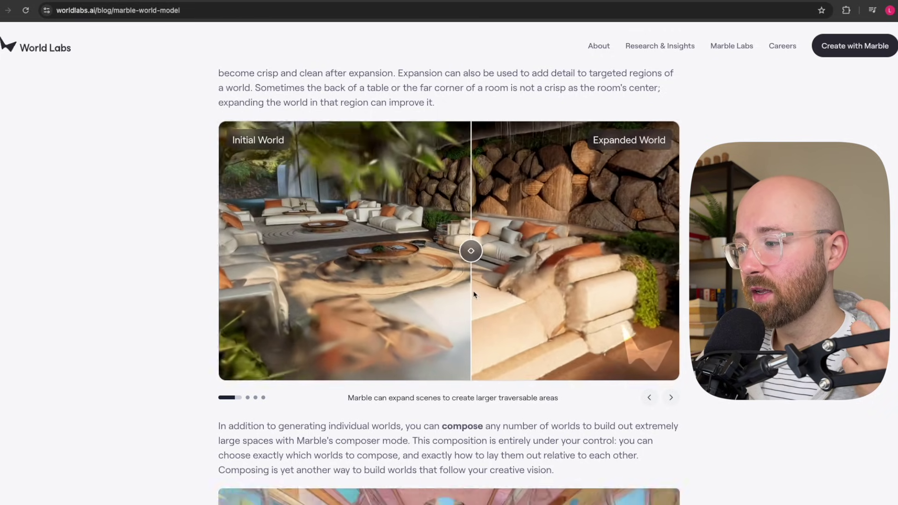
pyautogui.scroll(-10, 476, 280)
pyautogui.scroll(15, 486, 300)
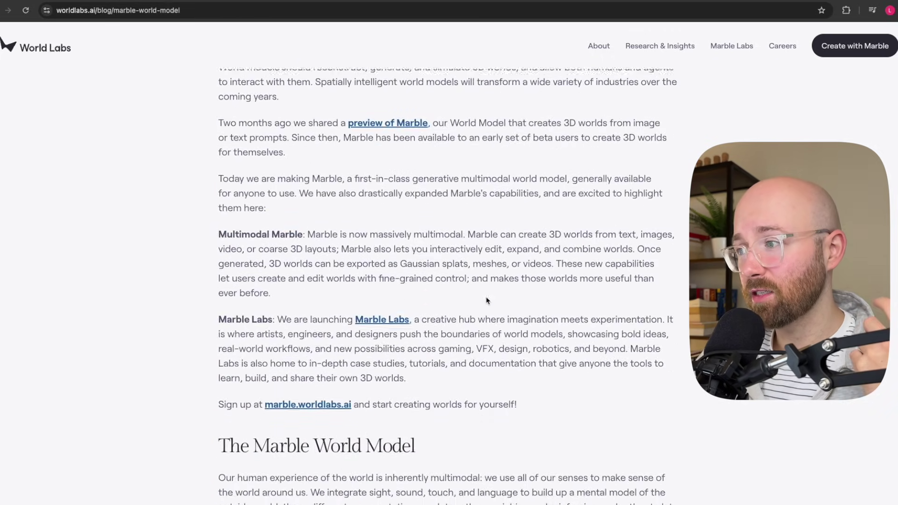
pyautogui.scroll(2, 417, 278)
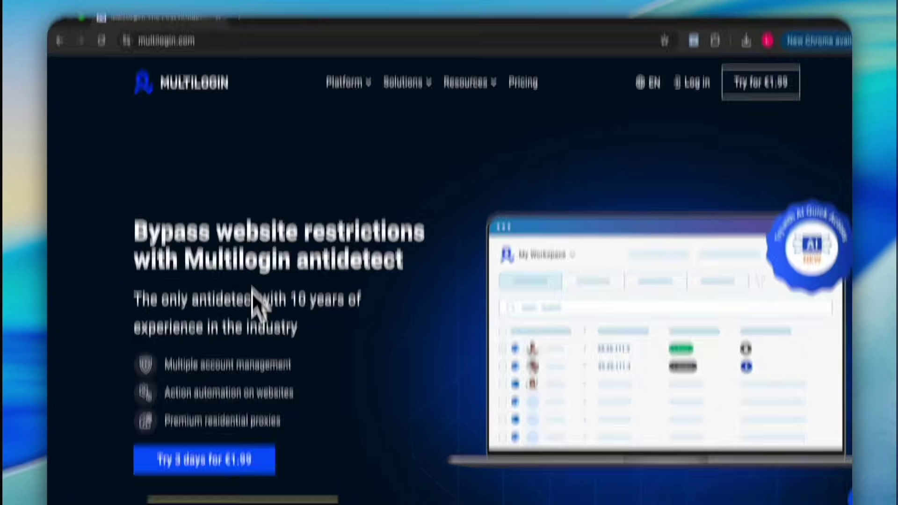
# Step: Browse the Multilogin website's feature overview and its mobile antidetect browser and multi-account management pages
pyautogui.scroll(-5, 252, 291)
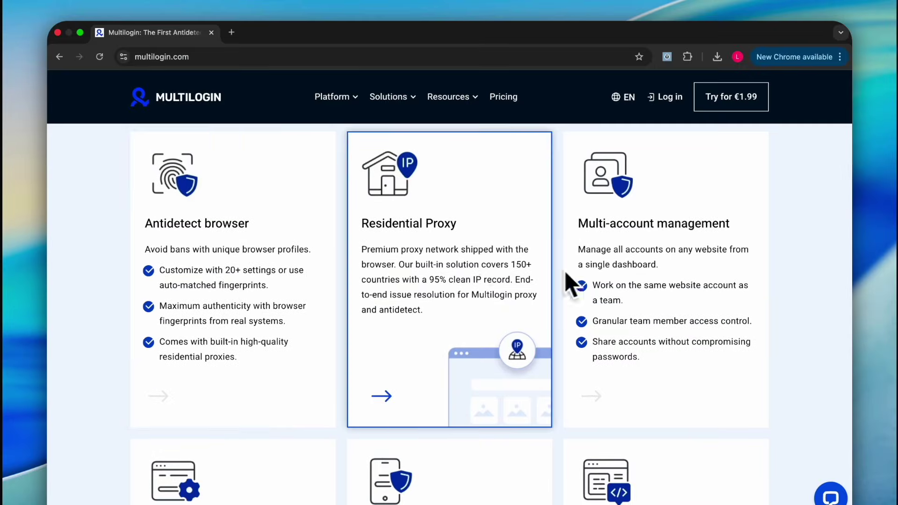
pyautogui.scroll(-5, 627, 285)
pyautogui.scroll(-1, 599, 288)
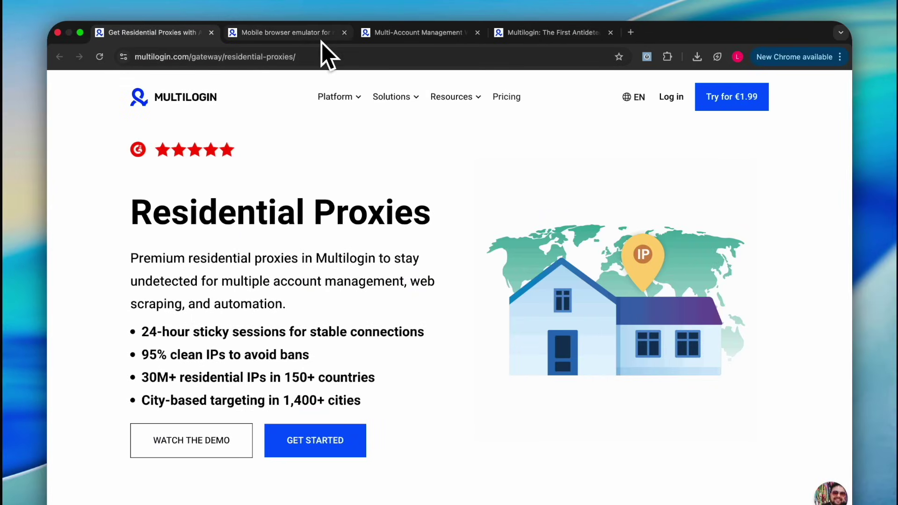
pyautogui.click(319, 35)
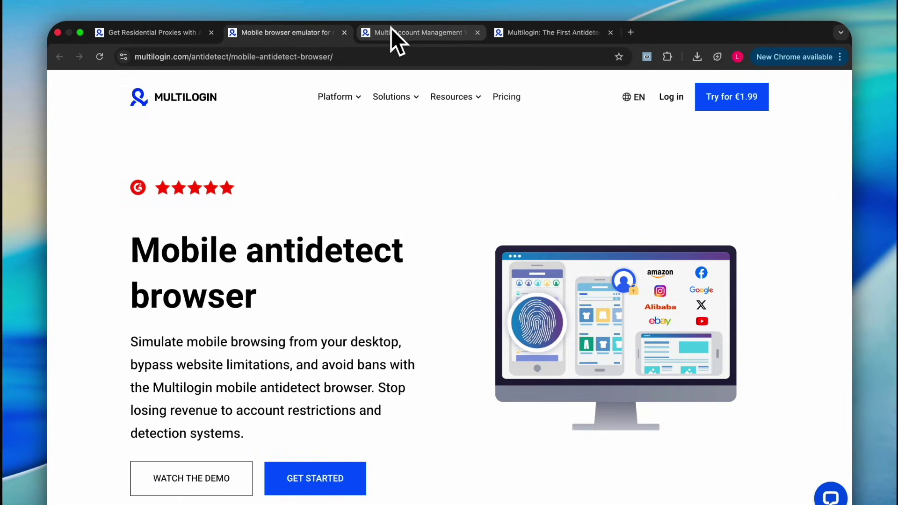
pyautogui.click(392, 30)
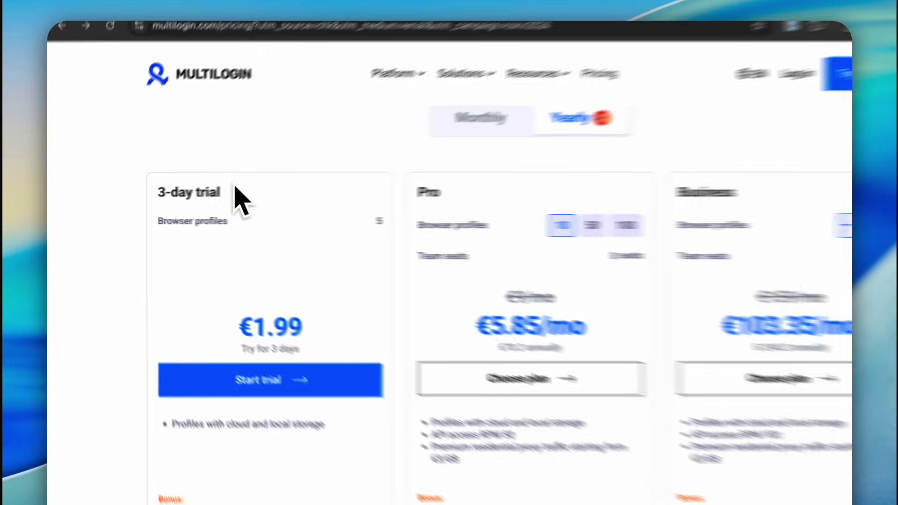
# Step: Highlight the 3-day trial's price on Multilogin's yearly pricing page and review the plans
pyautogui.tripleClick(251, 173)
pyautogui.tripleClick(385, 387)
pyautogui.scroll(-2, 489, 297)
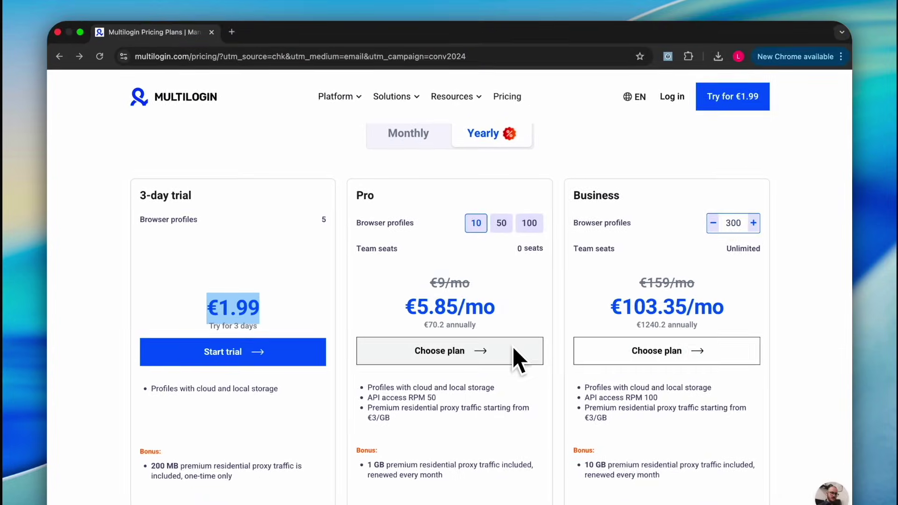
# Step: Enter the coupon code AILUKE50 in the order summary for the yearly Pro_10 plan
pyautogui.click(795, 359)
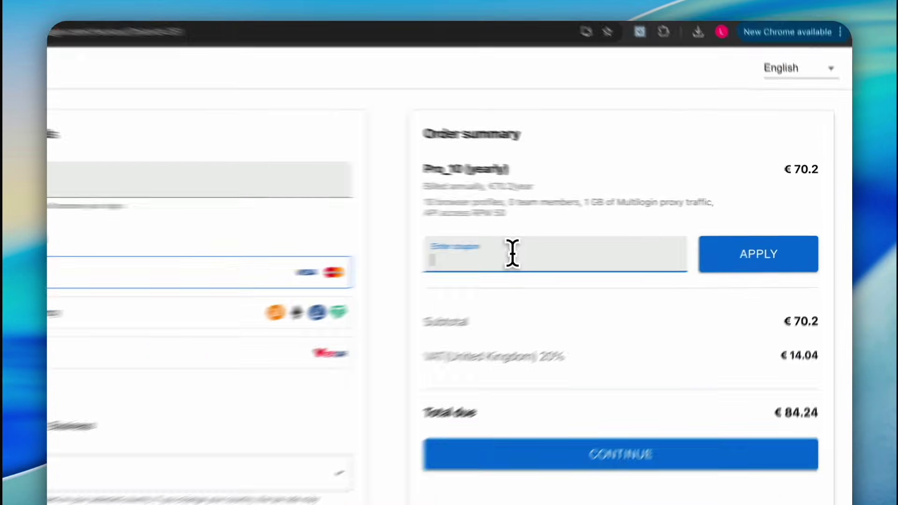
pyautogui.write('AILUKE')
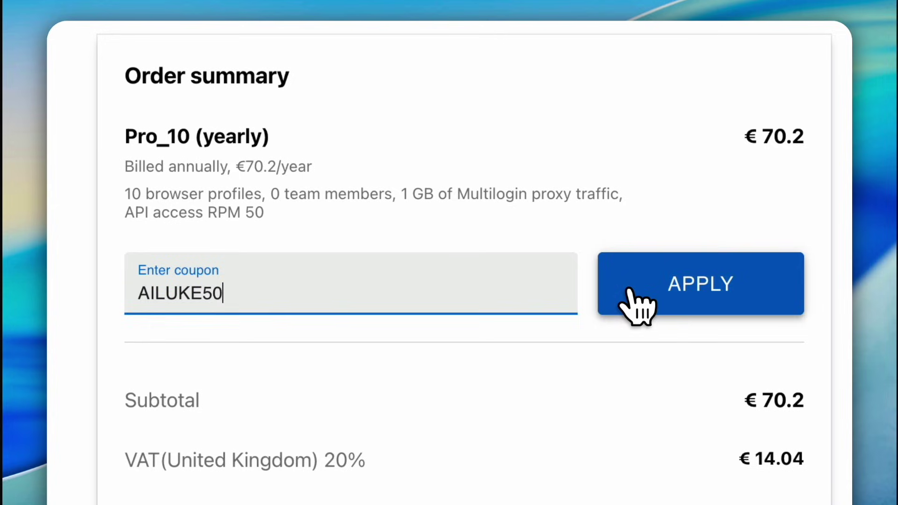
pyautogui.write('50')
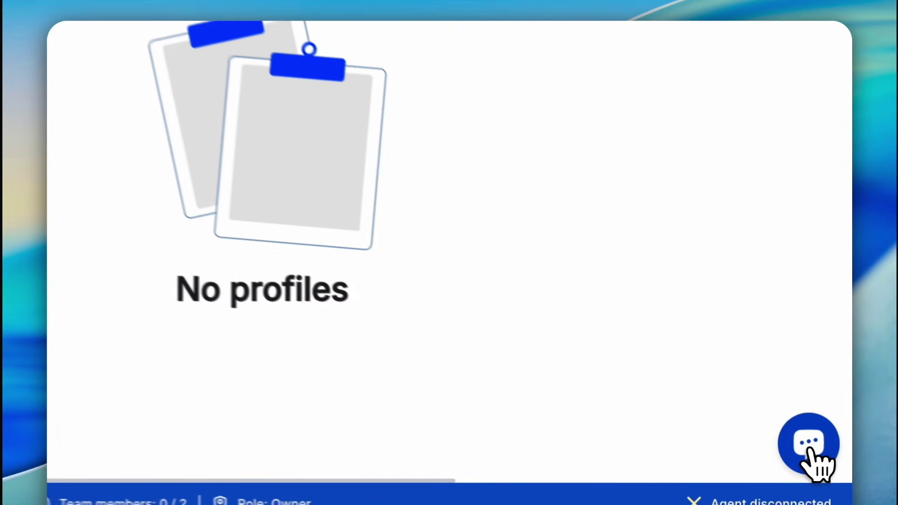
# Step: Open the Multilogin support widget and start a live chat with an agent
pyautogui.click(825, 477)
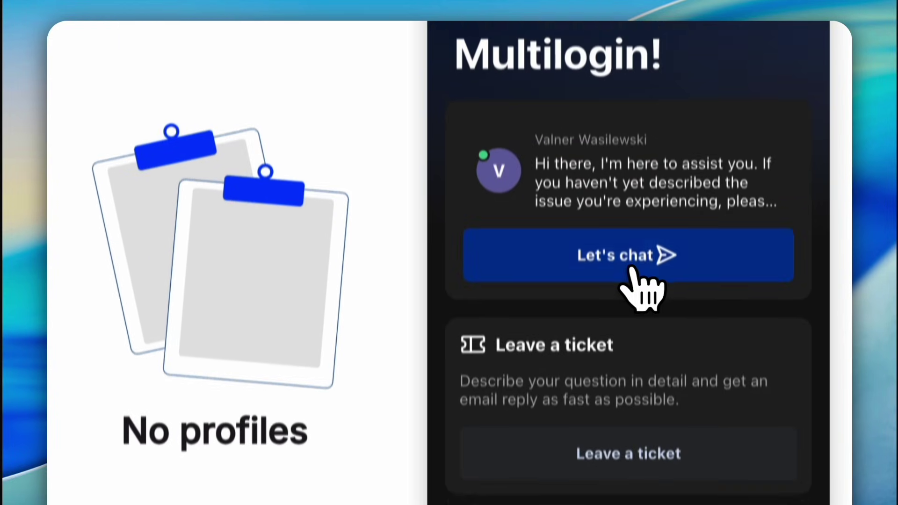
pyautogui.click(631, 113)
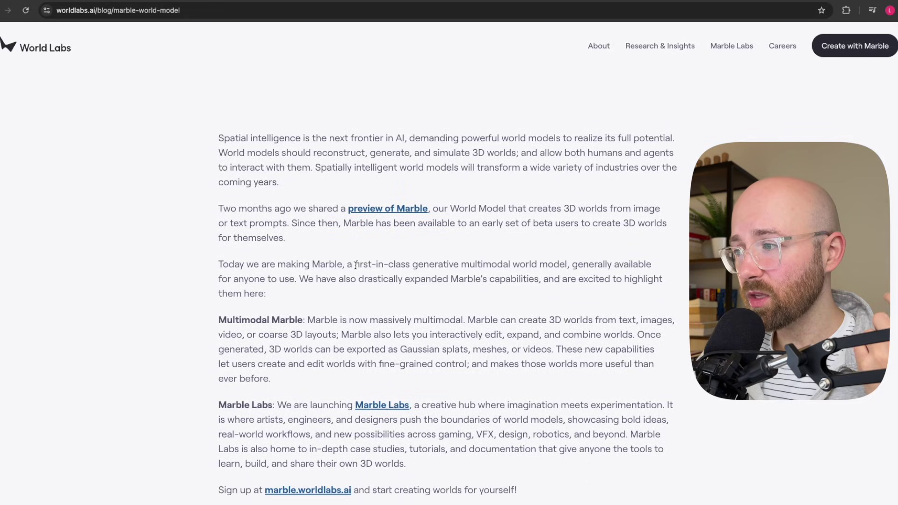
# Step: Highlight the start of the Marble article's paragraph about the preview shared two months ago, and clear the selection
pyautogui.moveTo(220, 204); pyautogui.dragTo(329, 216)
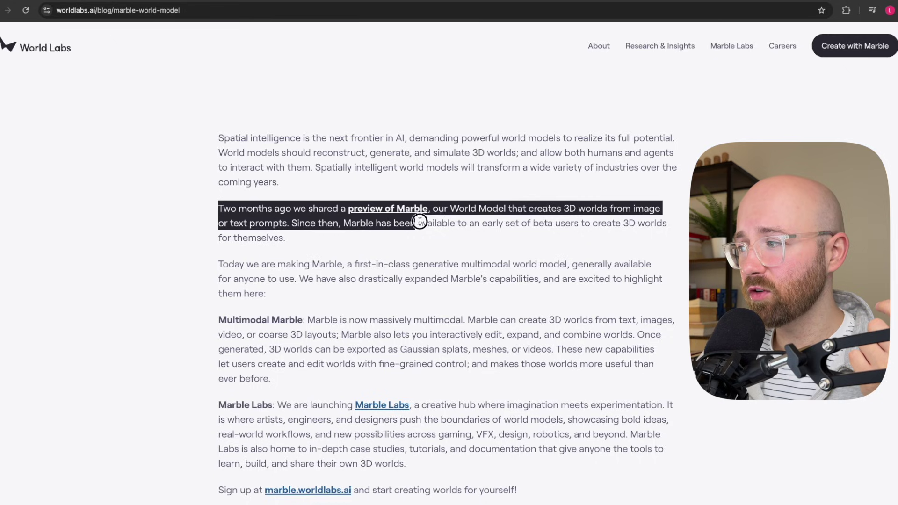
pyautogui.scroll(-2, 459, 275)
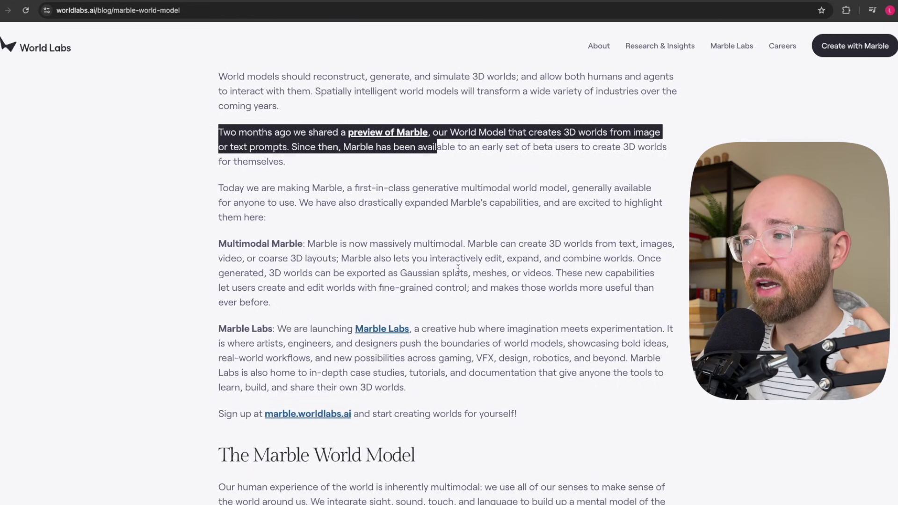
pyautogui.click(457, 271)
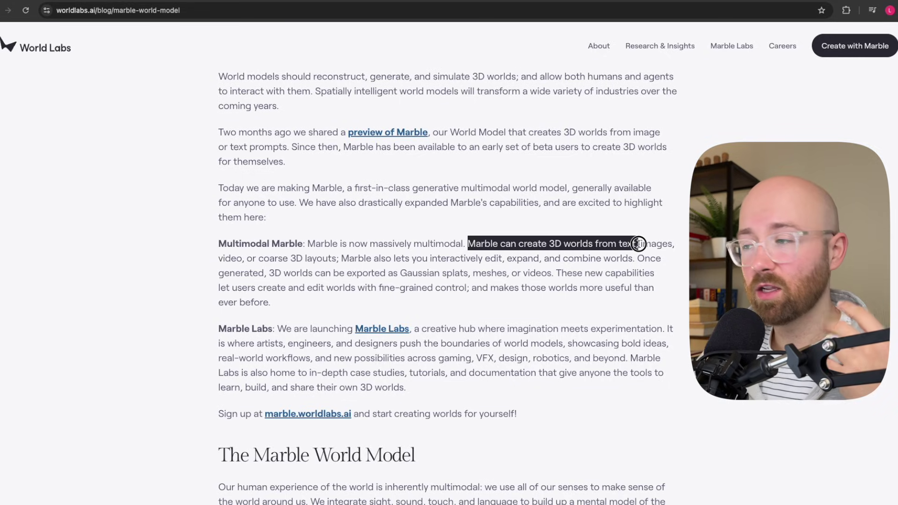
# Step: Highlight the Multimodal Marble sentence on creating, editing, expanding and combining 3D worlds, and clear the selection
pyautogui.moveTo(302, 268); pyautogui.dragTo(260, 260)
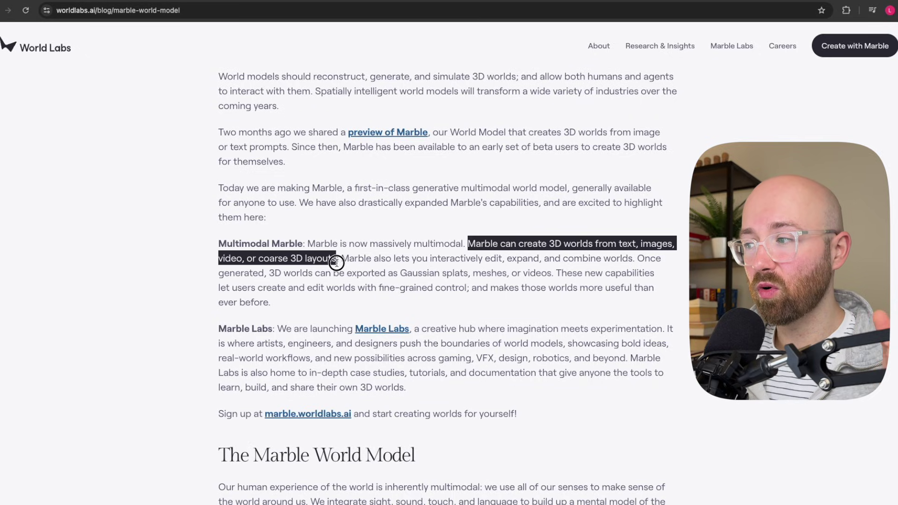
pyautogui.moveTo(336, 263); pyautogui.dragTo(631, 266)
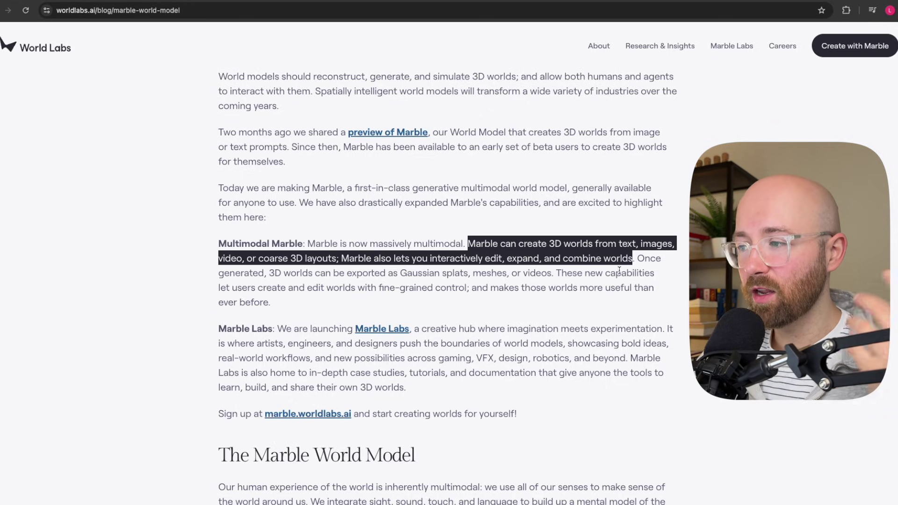
pyautogui.click(632, 267)
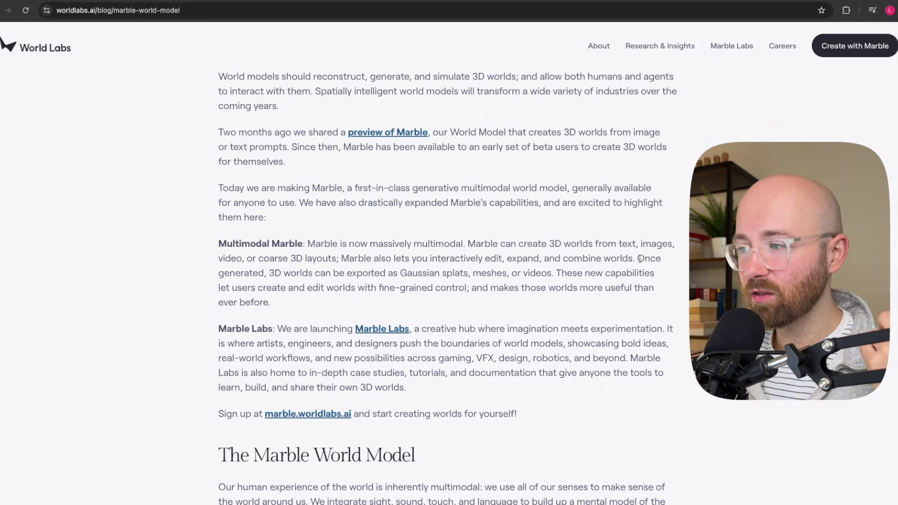
# Step: Highlight the sentence on exporting 3D worlds as Gaussian splats, meshes, or videos, and clear the selection
pyautogui.moveTo(639, 259); pyautogui.dragTo(551, 279)
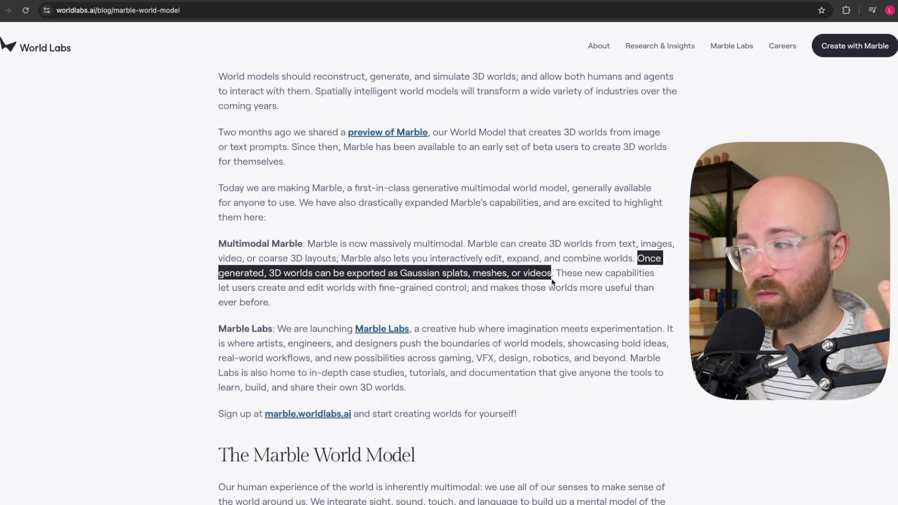
pyautogui.click(555, 281)
pyautogui.scroll(-2, 370, 313)
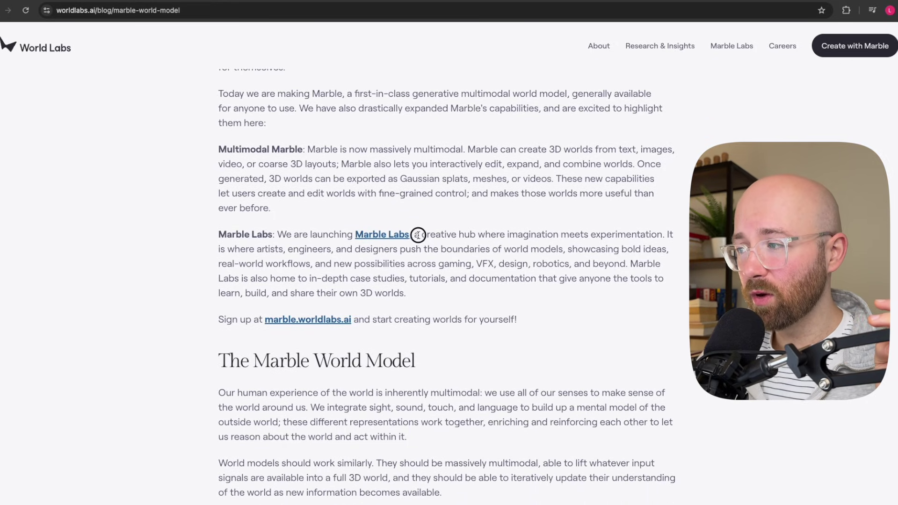
# Step: Highlight Marble Labs' description as a creative hub, and examine the Marble World Model diagram of inputs and outputs
pyautogui.moveTo(417, 235); pyautogui.dragTo(661, 237)
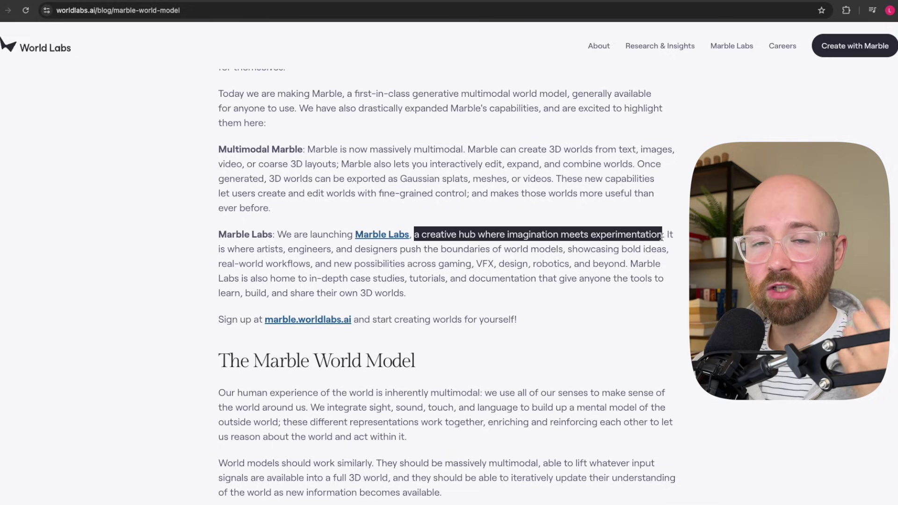
pyautogui.click(521, 213)
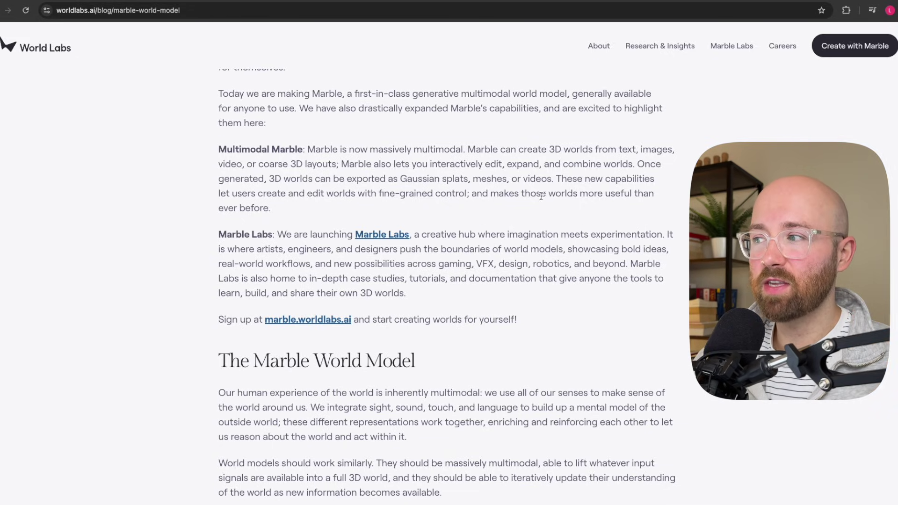
pyautogui.scroll(-10, 522, 213)
pyautogui.scroll(1, 521, 217)
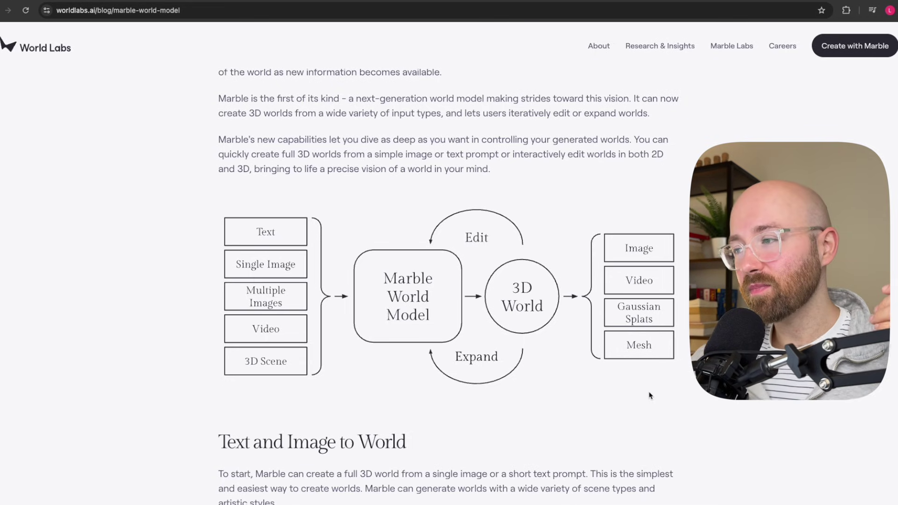
# Step: Read the article's Text and Image to World section and its multi-image prompting examples, including worlds made from real-world photos
pyautogui.scroll(-1, 650, 395)
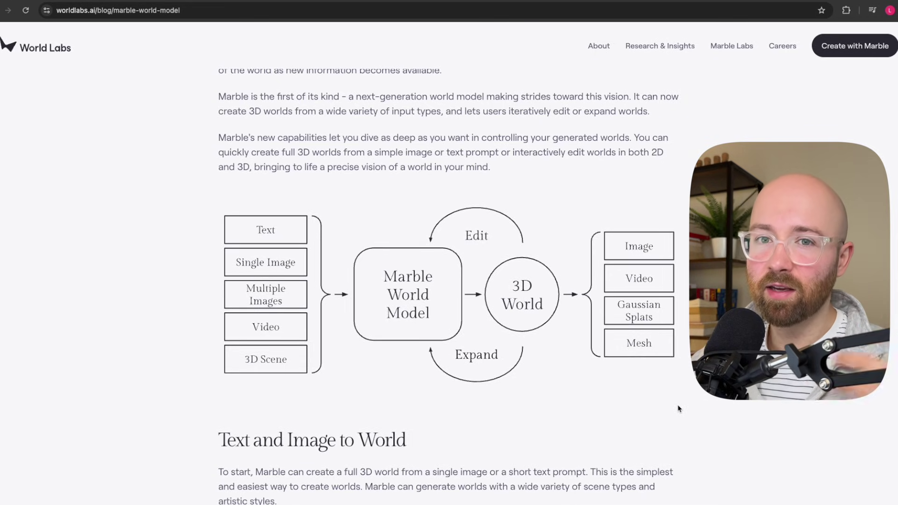
pyautogui.scroll(-1, 661, 368)
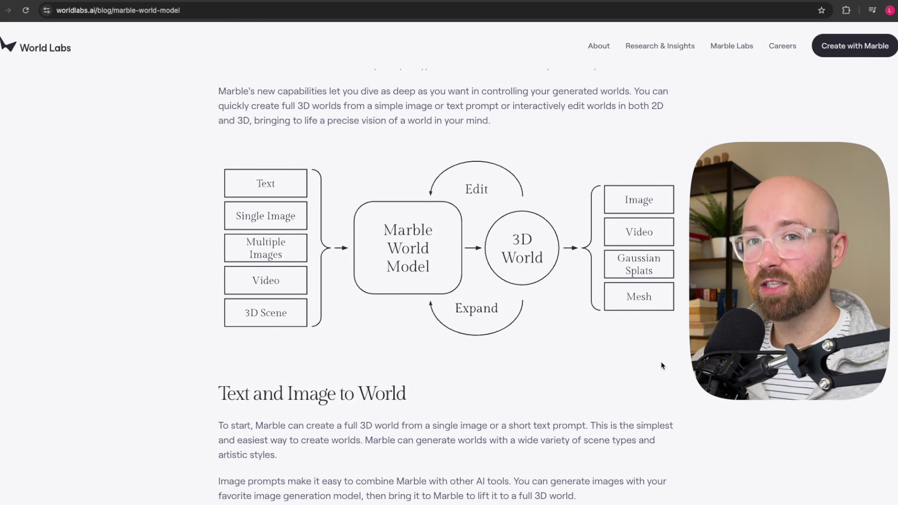
pyautogui.scroll(-5, 660, 365)
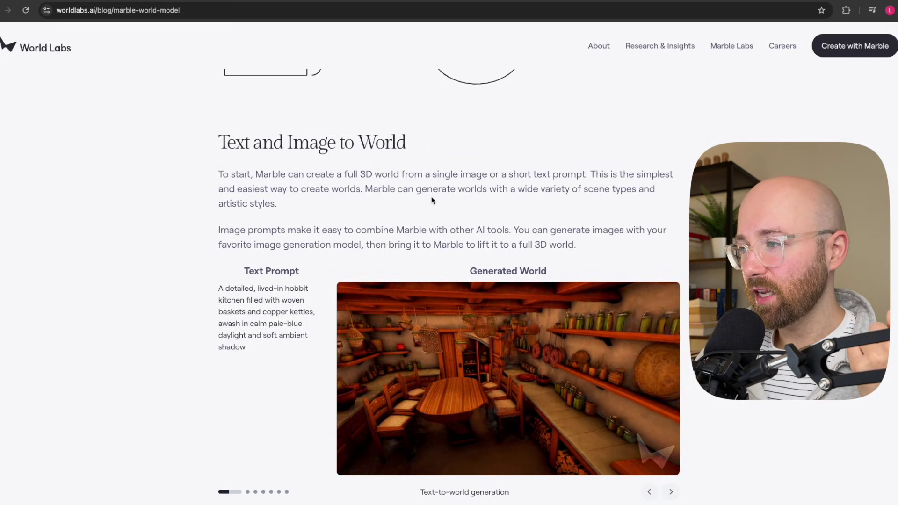
pyautogui.scroll(-10, 393, 225)
pyautogui.scroll(-2, 384, 232)
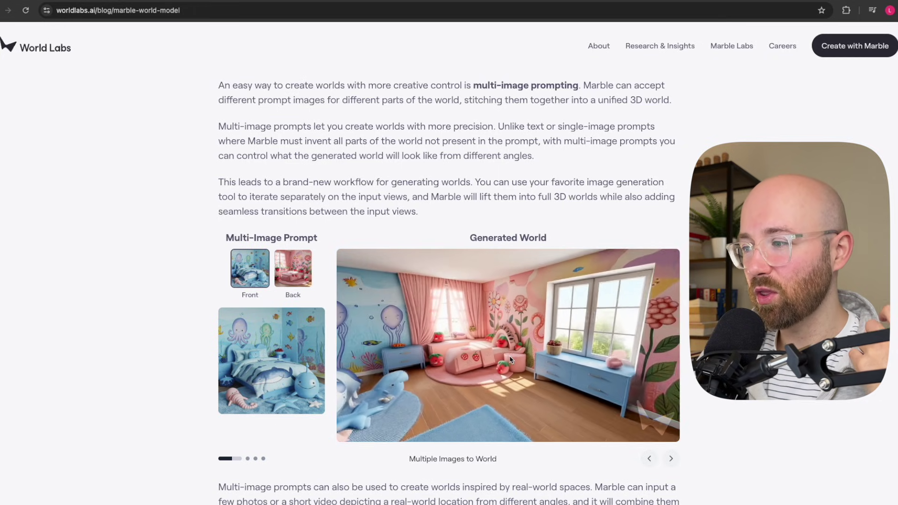
pyautogui.scroll(-2, 459, 357)
pyautogui.scroll(-2, 509, 352)
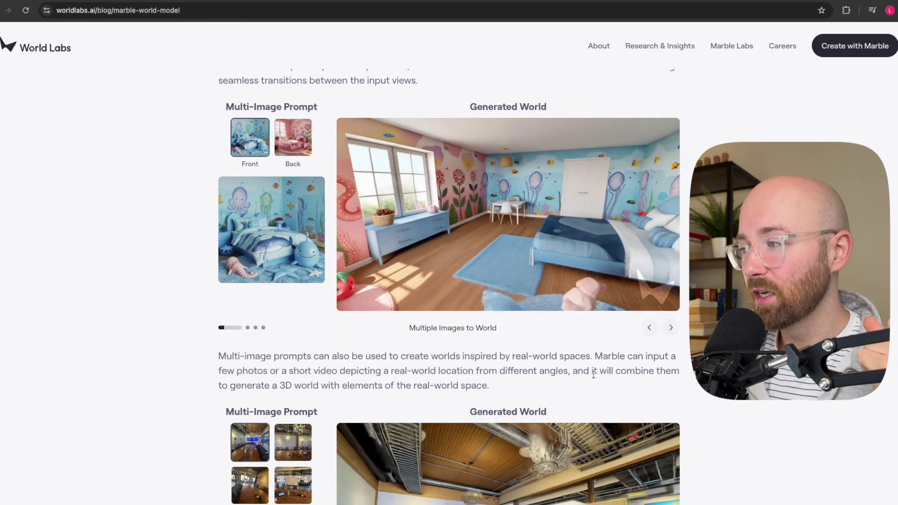
pyautogui.scroll(-5, 592, 374)
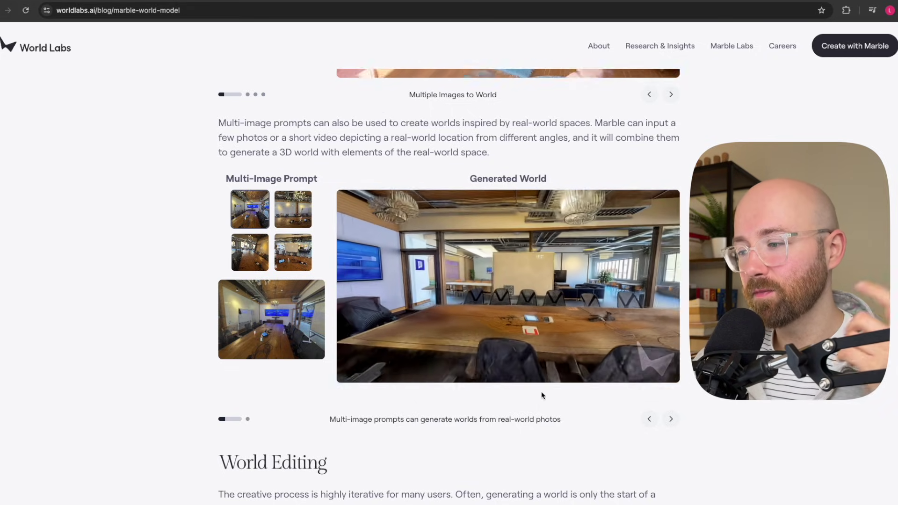
# Step: Review the World Editing section and shift its Original/Edited comparison to reveal more of the original scene
pyautogui.scroll(-8, 541, 395)
pyautogui.scroll(-1, 541, 397)
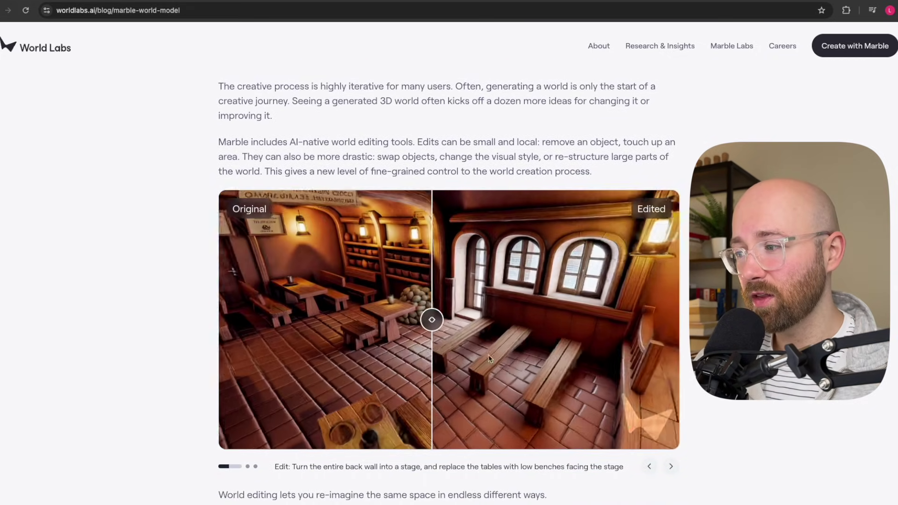
pyautogui.moveTo(431, 321); pyautogui.dragTo(581, 347)
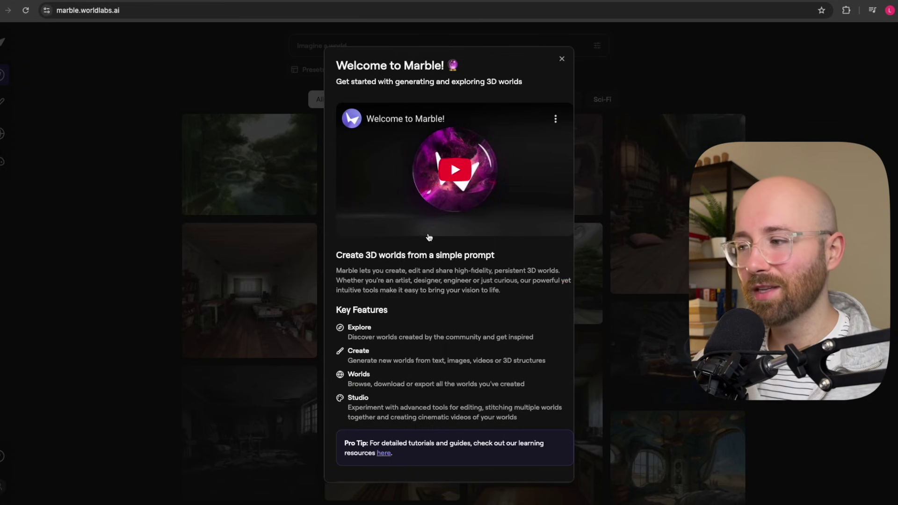
# Step: Dismiss Marble's welcome message, look over the gallery of 3D worlds, and open the world prompt
pyautogui.click(562, 60)
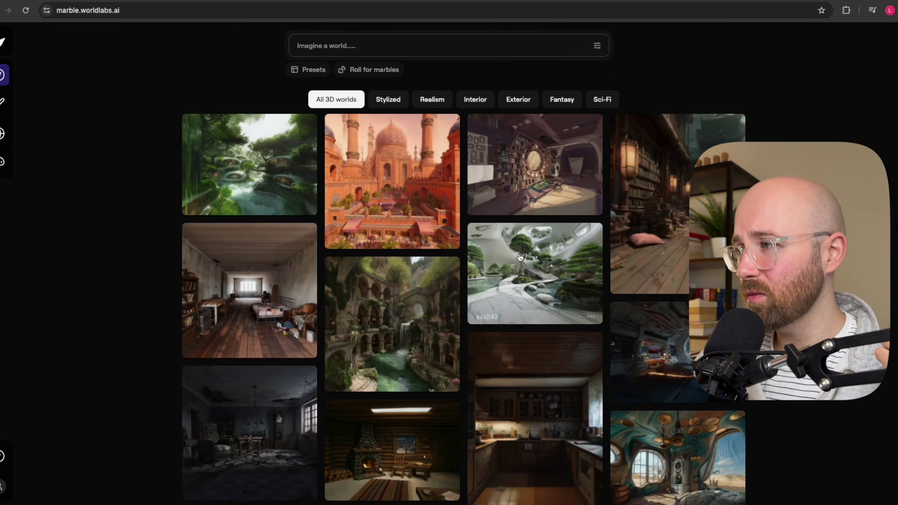
pyautogui.scroll(-10, 520, 258)
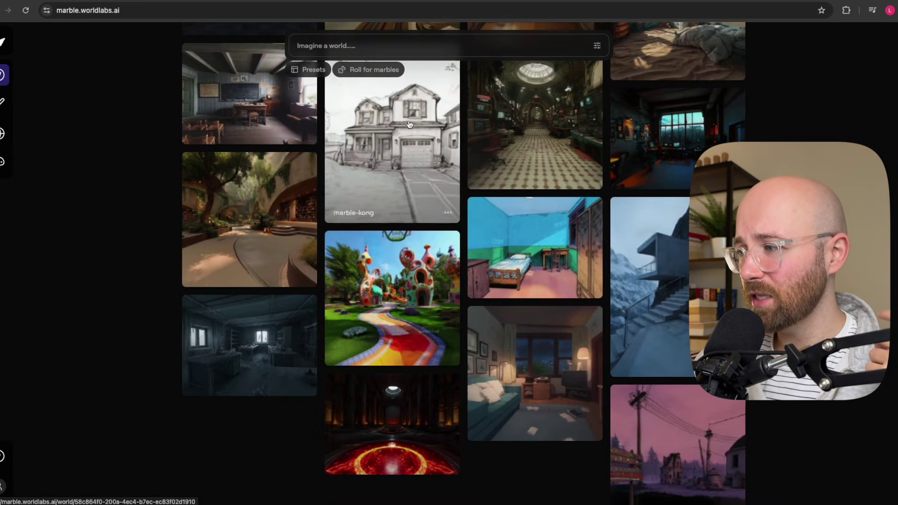
pyautogui.scroll(10, 409, 124)
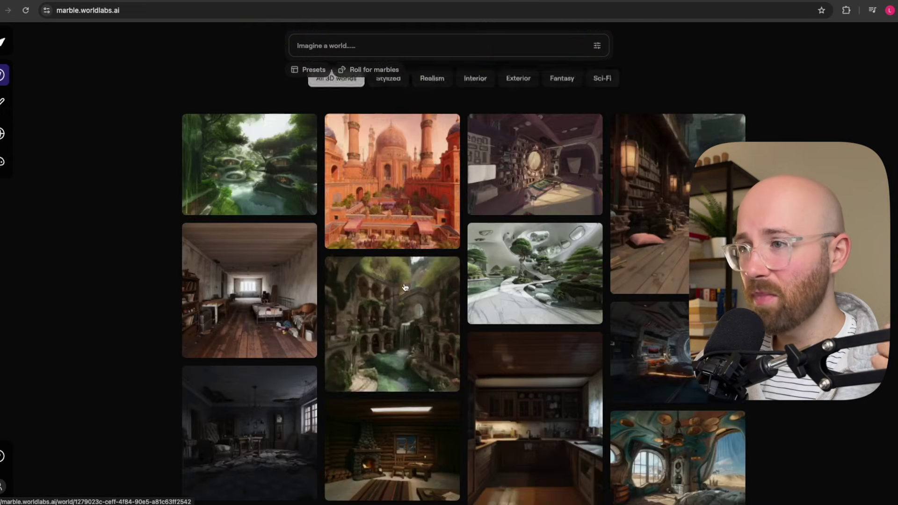
pyautogui.click(392, 46)
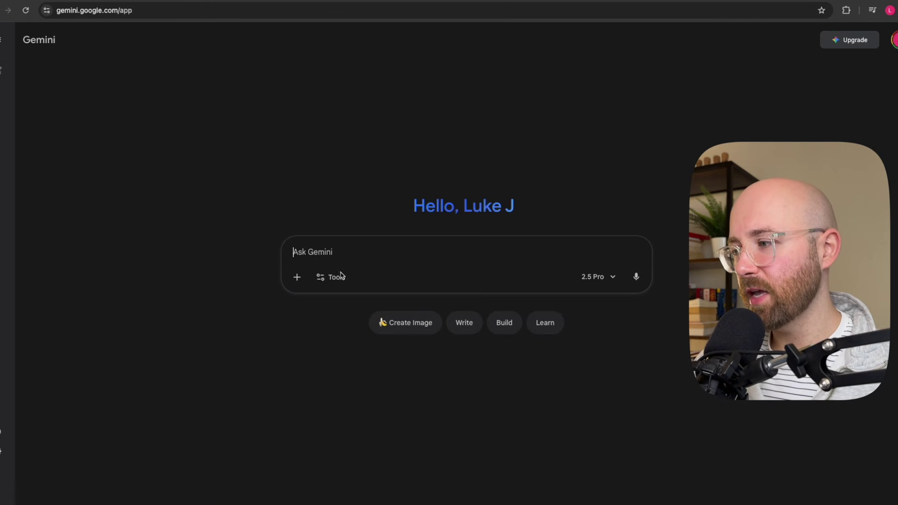
# Step: In Gemini, generate an image with Create Image from the prompt "inside a cathedral"
pyautogui.click(406, 323)
pyautogui.click(340, 249)
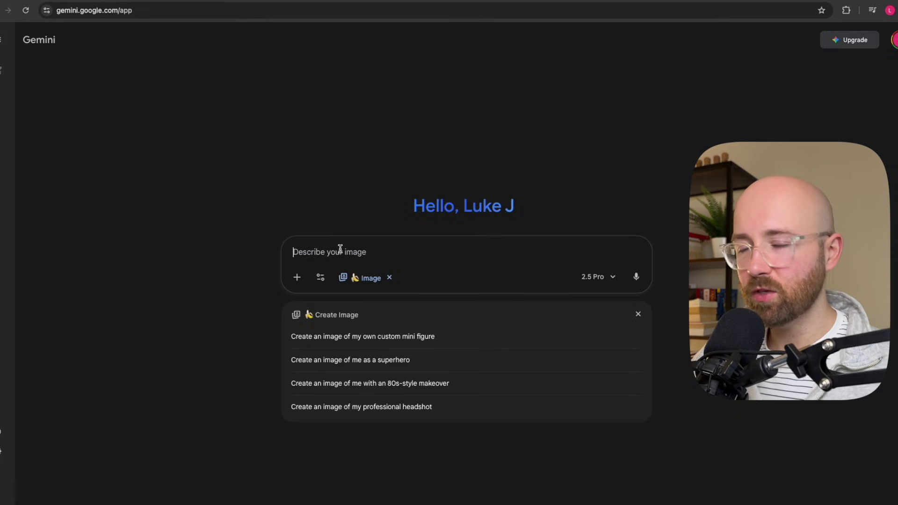
pyautogui.write('inside a cathedral')
pyautogui.press('Return')
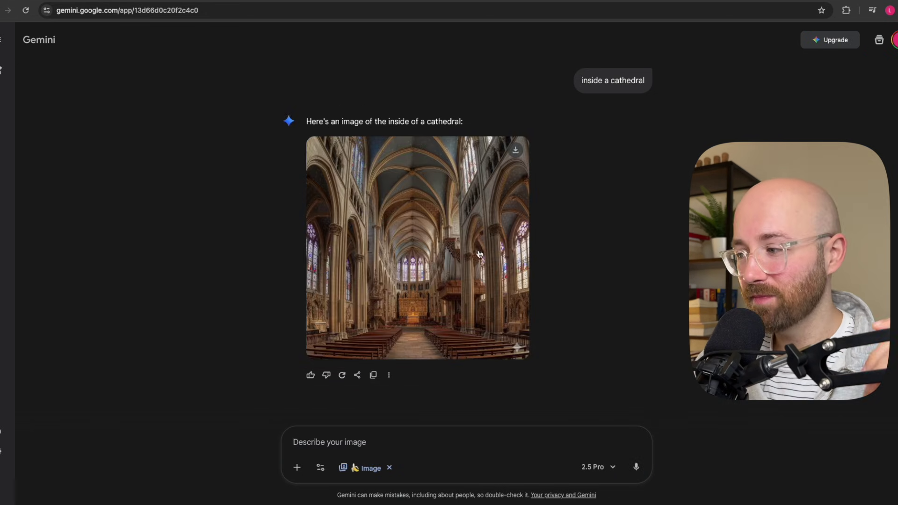
# Step: Copy the generated cathedral image and paste it into Marble's world prompt as a 2D input
pyautogui.click(500, 294)
pyautogui.rightClick(450, 307)
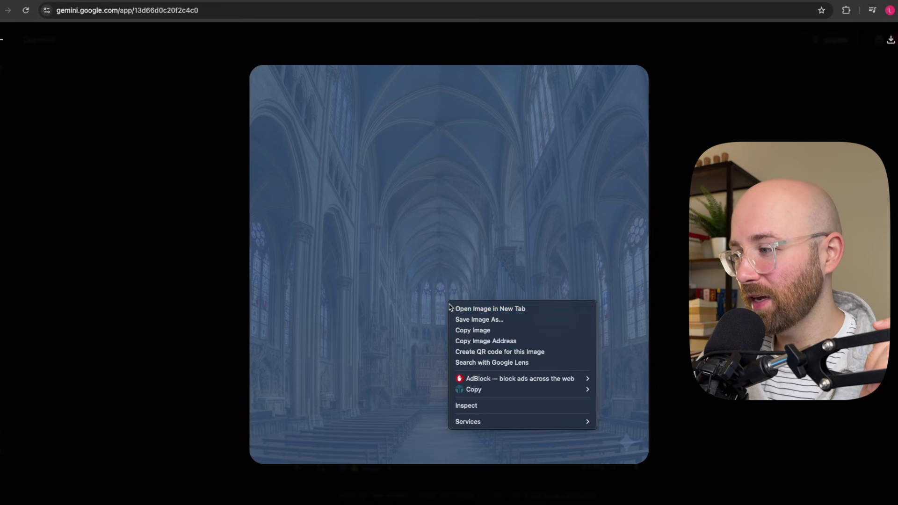
pyautogui.click(469, 328)
pyautogui.click(130, 1)
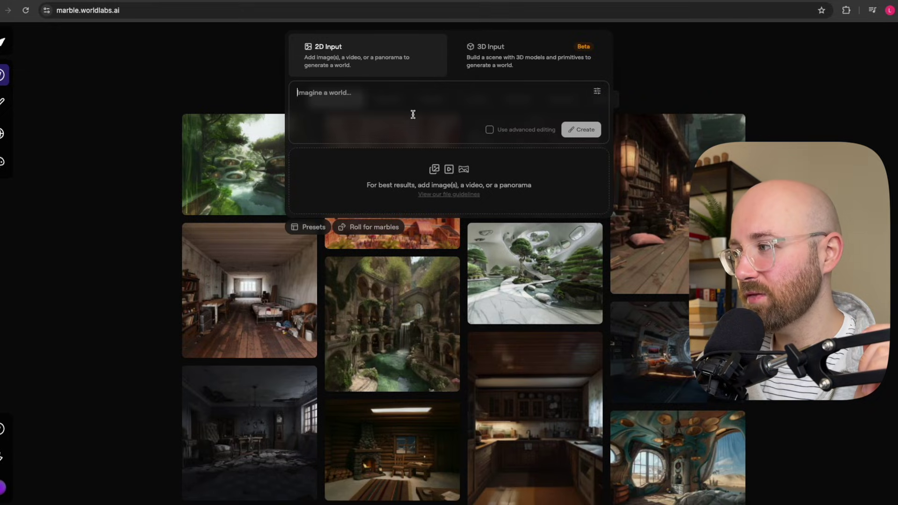
pyautogui.rightClick(393, 102)
pyautogui.click(411, 165)
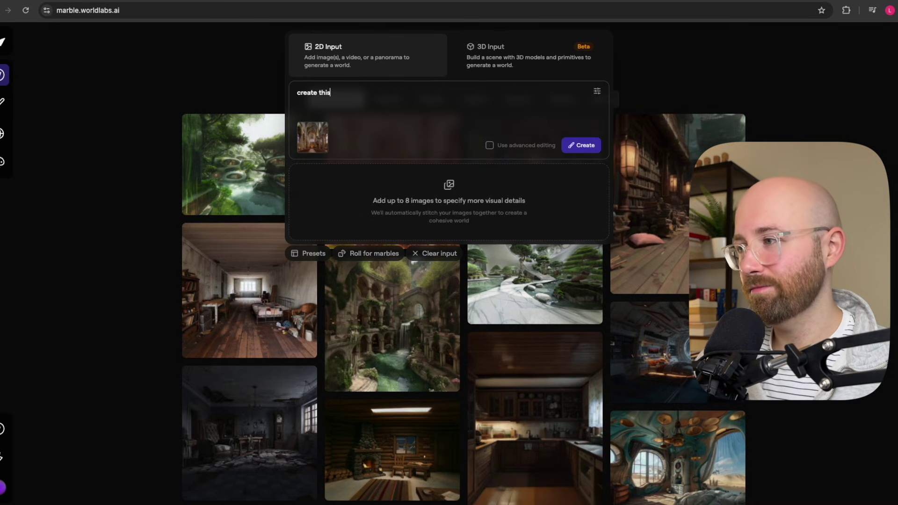
# Step: Clear the prompt text, create the world from the cathedral image alone, and view it in Worlds
pyautogui.hotkey('ctrl', 'a')
pyautogui.press('BackSpace')
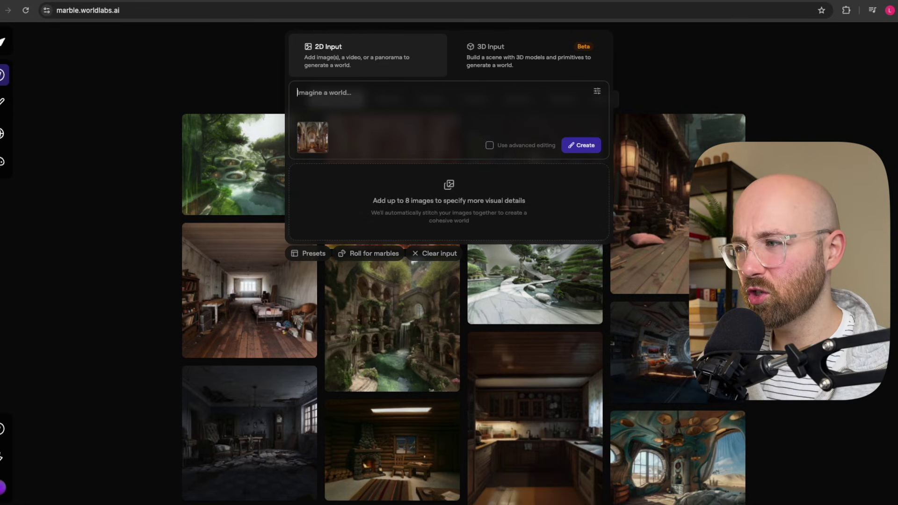
pyautogui.click(581, 145)
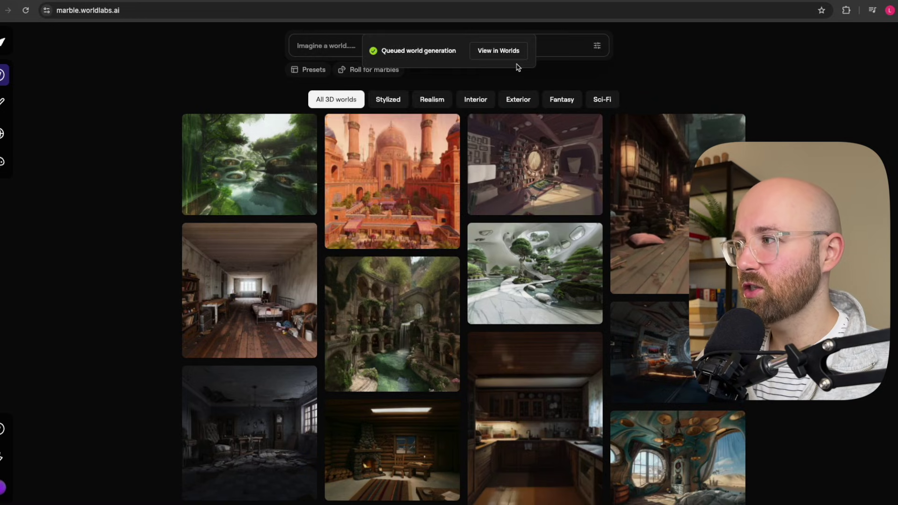
pyautogui.click(508, 54)
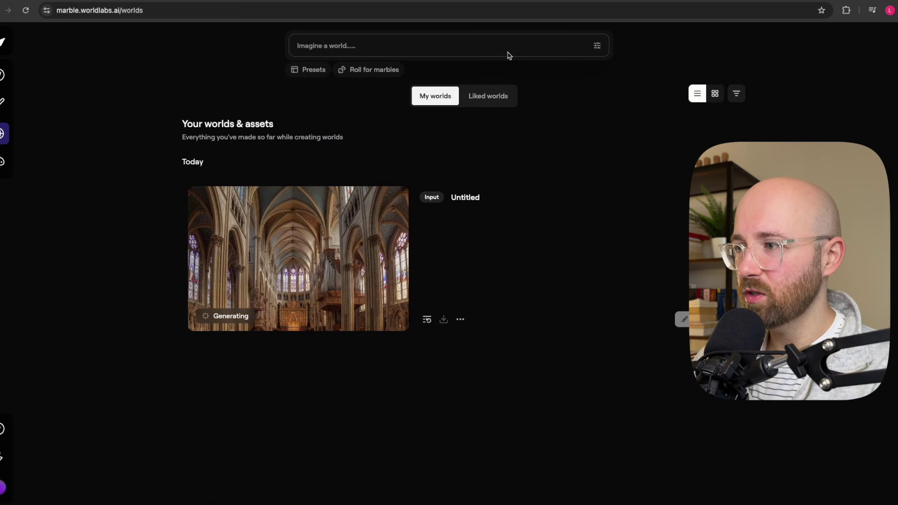
# Step: Highlight the "Your worlds & assets" heading, check the liked worlds, and return to My worlds
pyautogui.moveTo(185, 122); pyautogui.dragTo(384, 126)
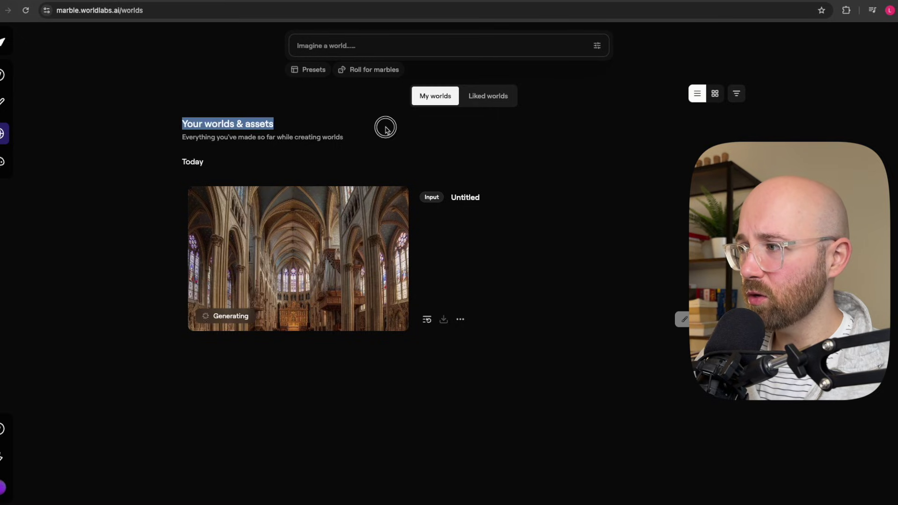
pyautogui.click(385, 127)
pyautogui.click(487, 95)
pyautogui.click(438, 96)
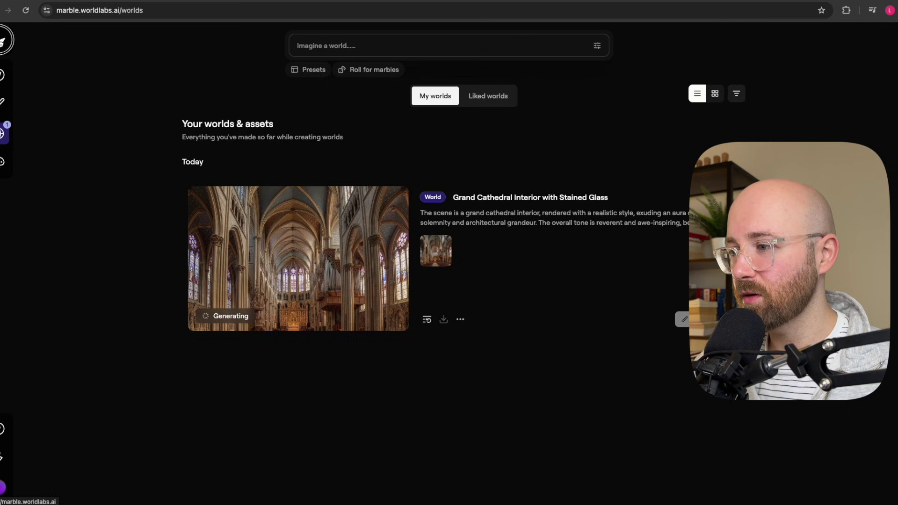
# Step: Return to the community gallery, filter it to Fantasy, and open the teal bedroom world overlooking a desert
pyautogui.click(6, 40)
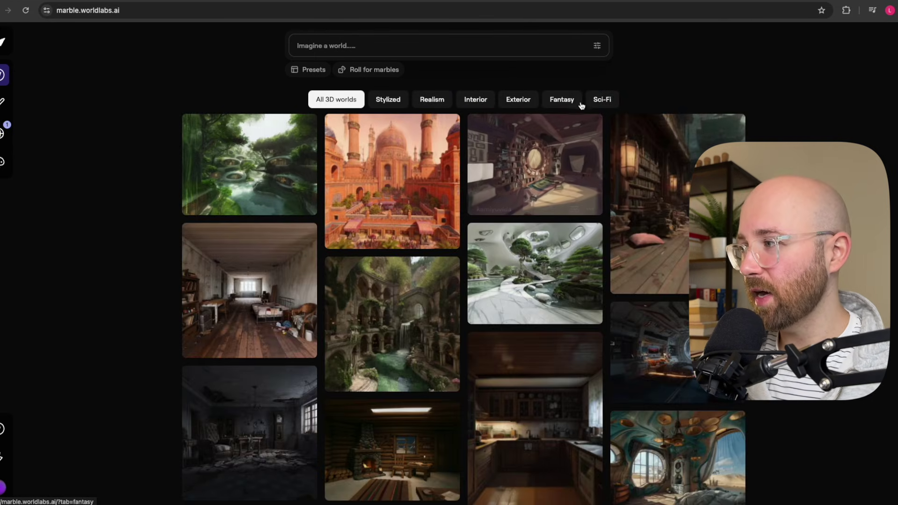
pyautogui.click(556, 104)
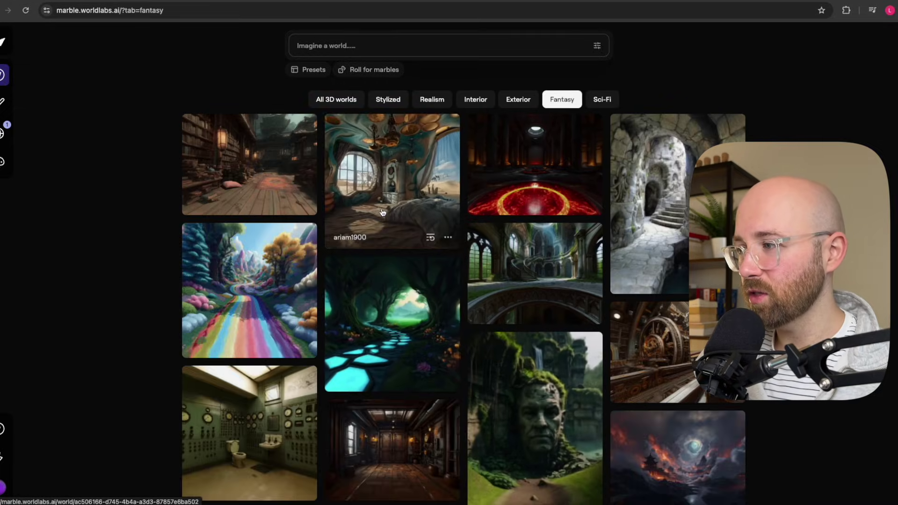
pyautogui.click(408, 181)
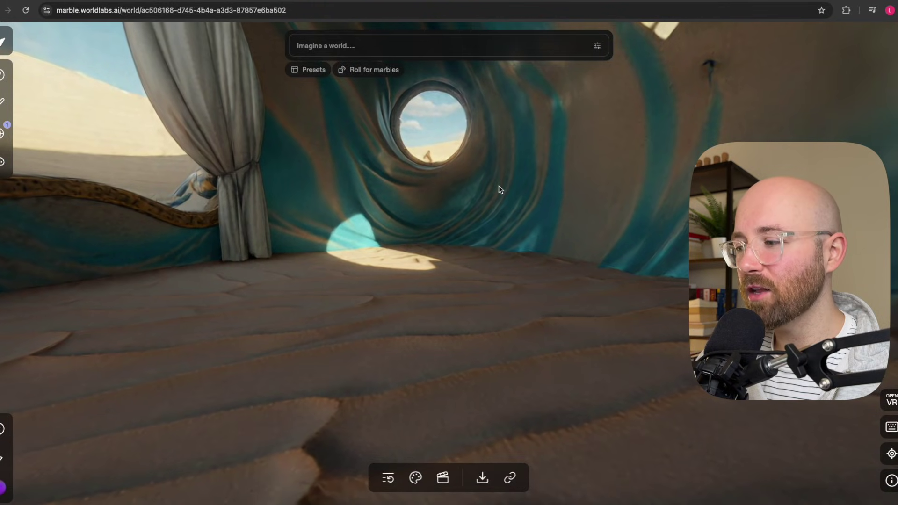
# Step: Walk and look around the desert bedroom world, exploring its windows, walls and outer edges, and try its VR view
pyautogui.moveTo(499, 188); pyautogui.dragTo(498, 166)
pyautogui.press('w')
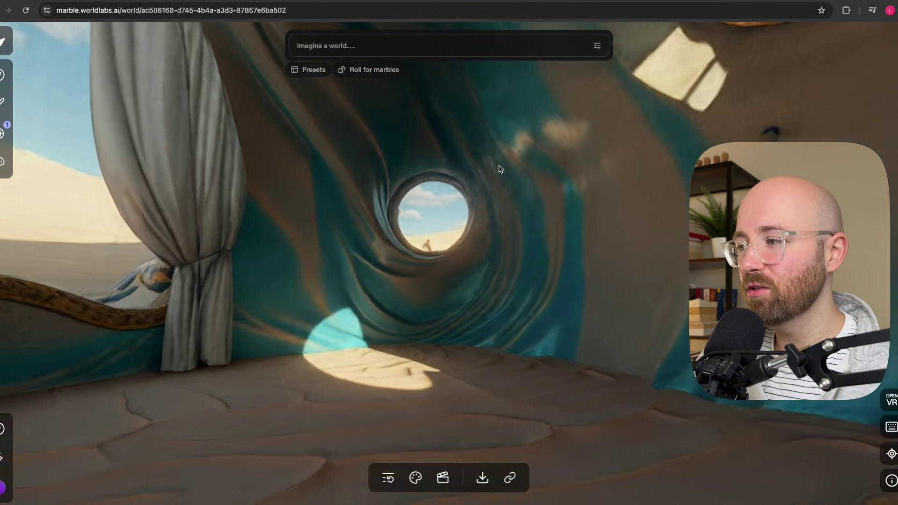
pyautogui.click(436, 220)
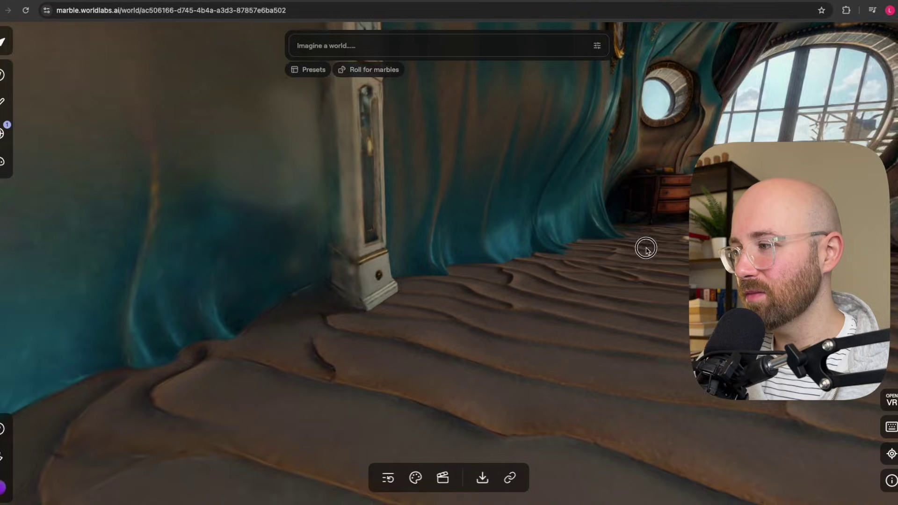
pyautogui.click(646, 248)
pyautogui.click(434, 199)
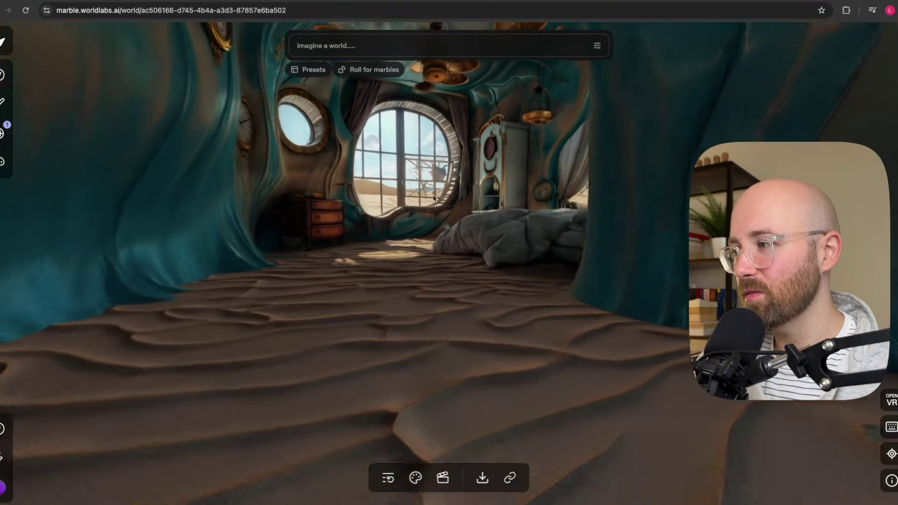
pyautogui.moveTo(408, 142); pyautogui.dragTo(468, 204)
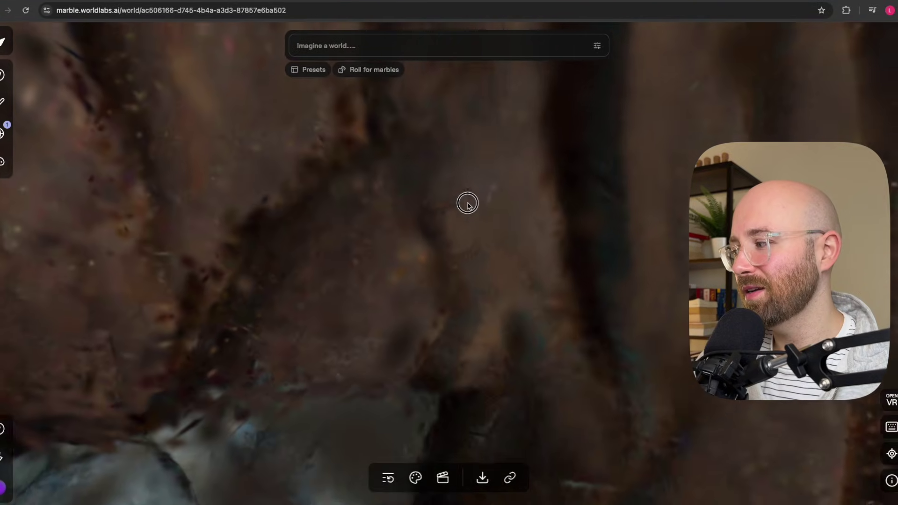
pyautogui.click(468, 203)
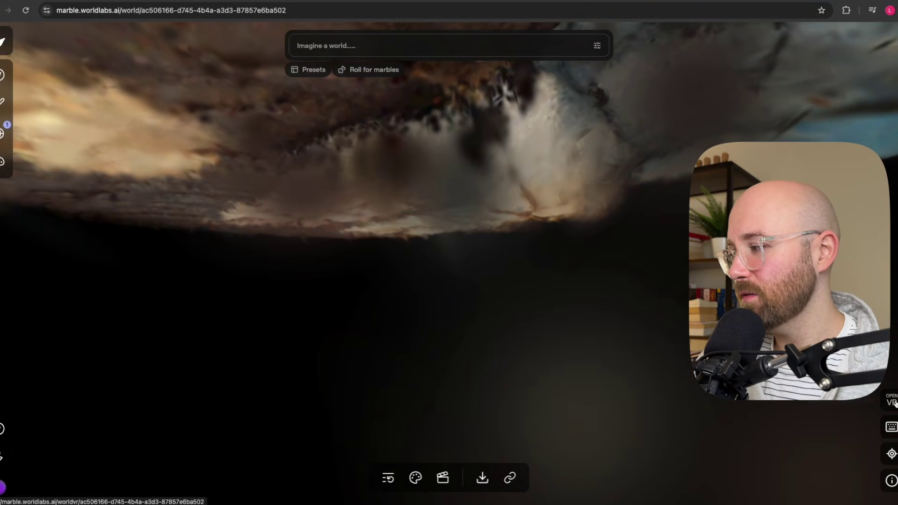
pyautogui.click(891, 400)
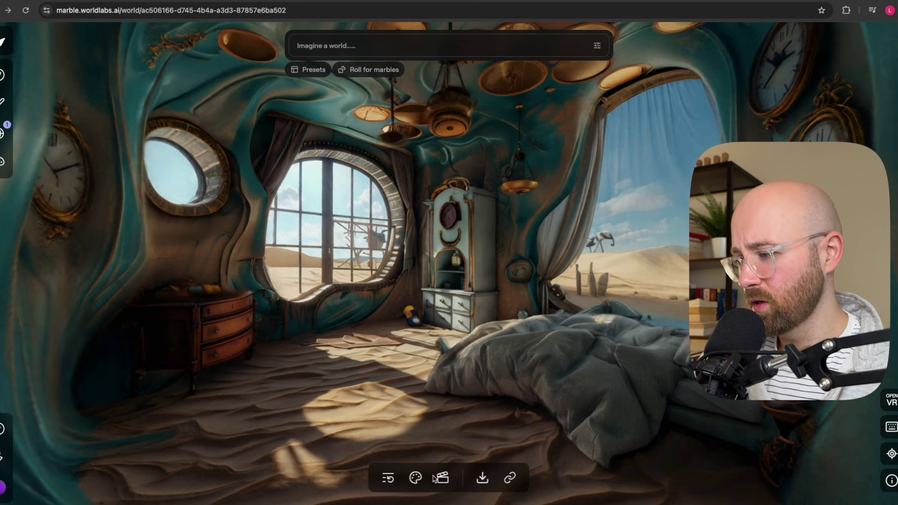
# Step: Look over the desert bedroom world's remix, recording, download and sharing tools, and open the world in a new project
pyautogui.click(417, 479)
pyautogui.click(420, 480)
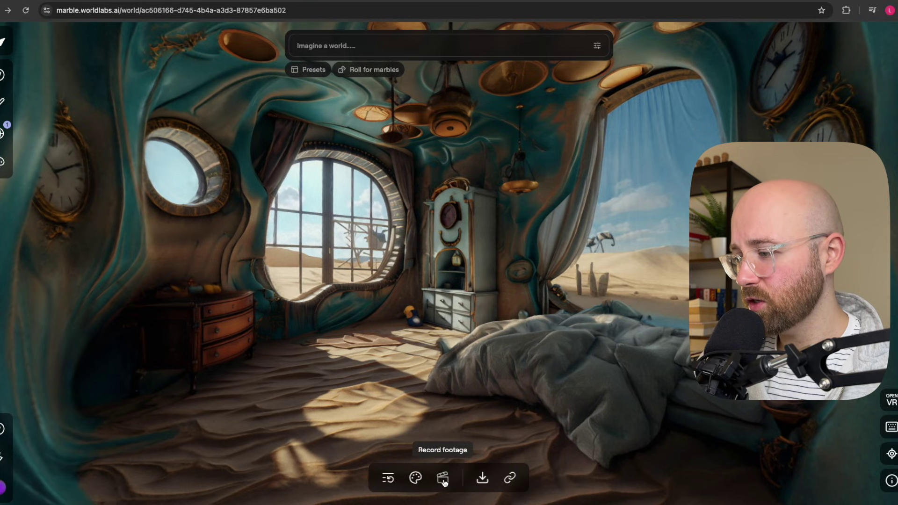
pyautogui.click(483, 478)
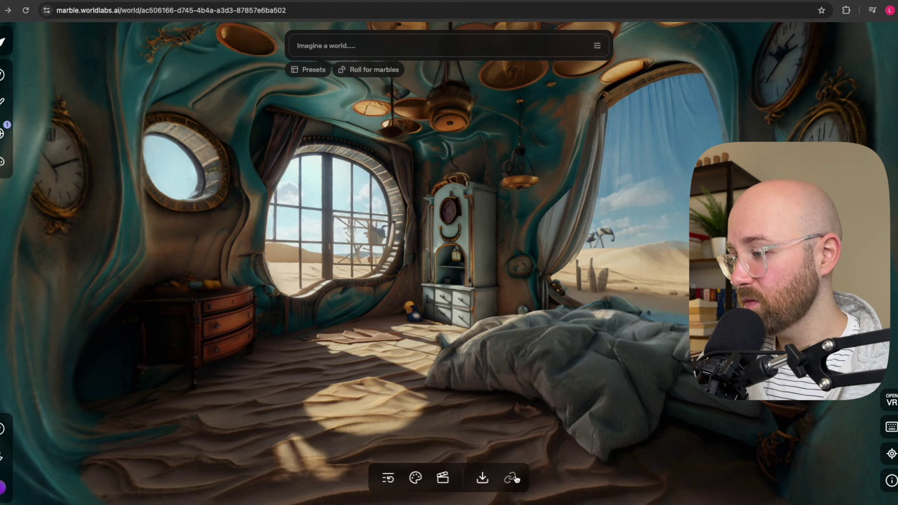
pyautogui.click(518, 480)
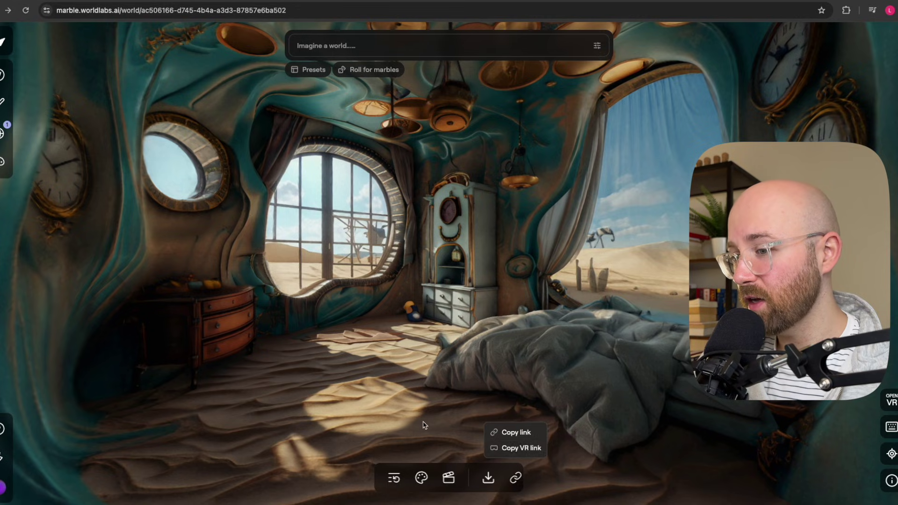
pyautogui.click(423, 480)
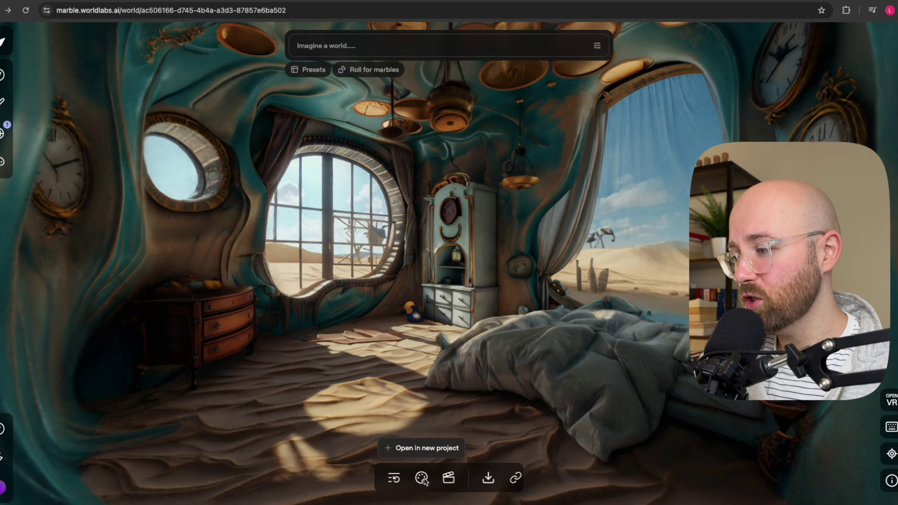
pyautogui.click(422, 447)
# Step: Orbit around the imported bedroom model, focus the view on it, and check the world creation options
pyautogui.click(544, 287)
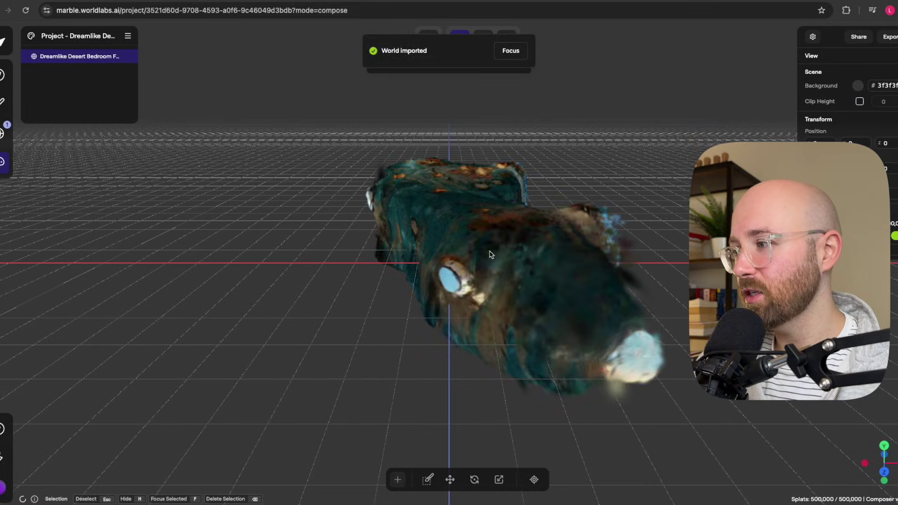
pyautogui.moveTo(488, 252); pyautogui.dragTo(467, 232)
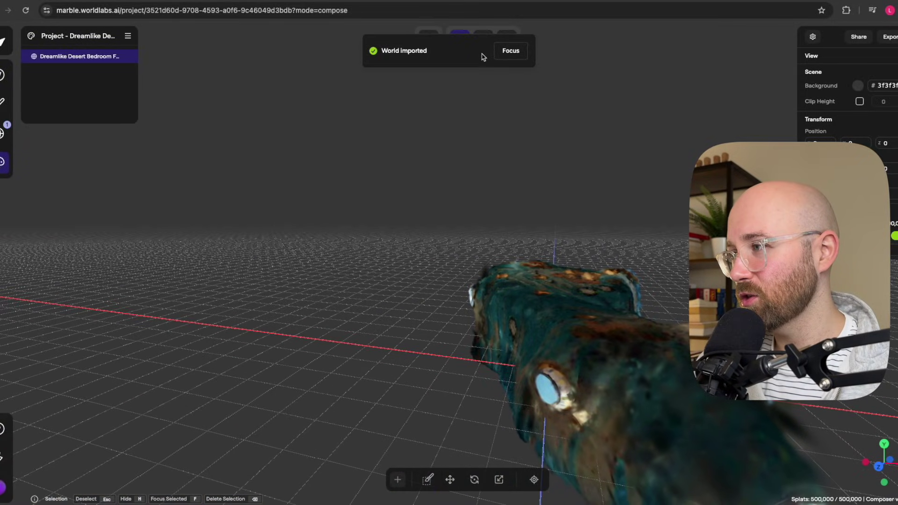
pyautogui.click(518, 55)
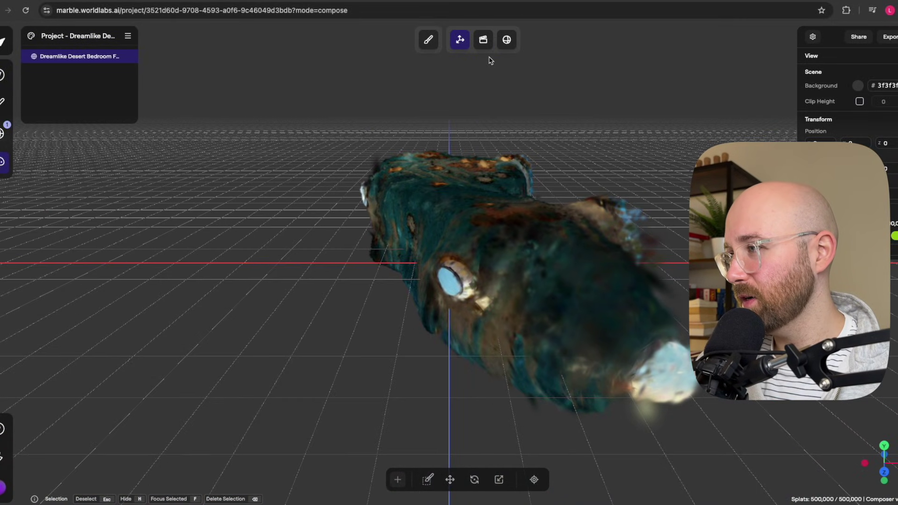
pyautogui.click(428, 41)
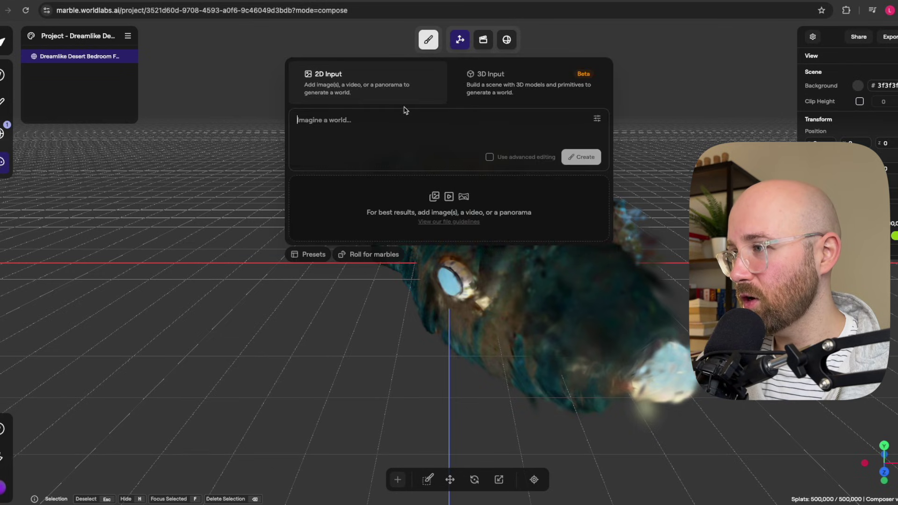
pyautogui.click(427, 41)
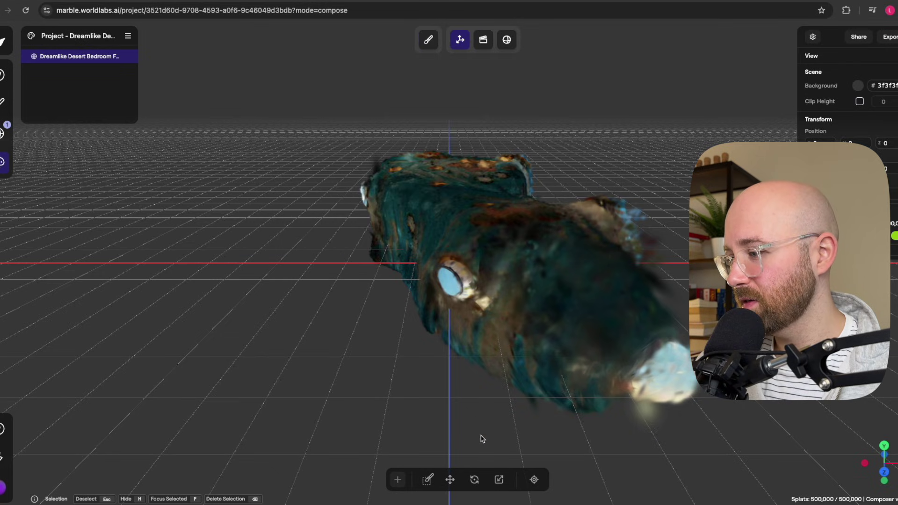
# Step: Brush-select part of the bedroom model's outer shell with the circular brush and check which items can be added
pyautogui.click(427, 479)
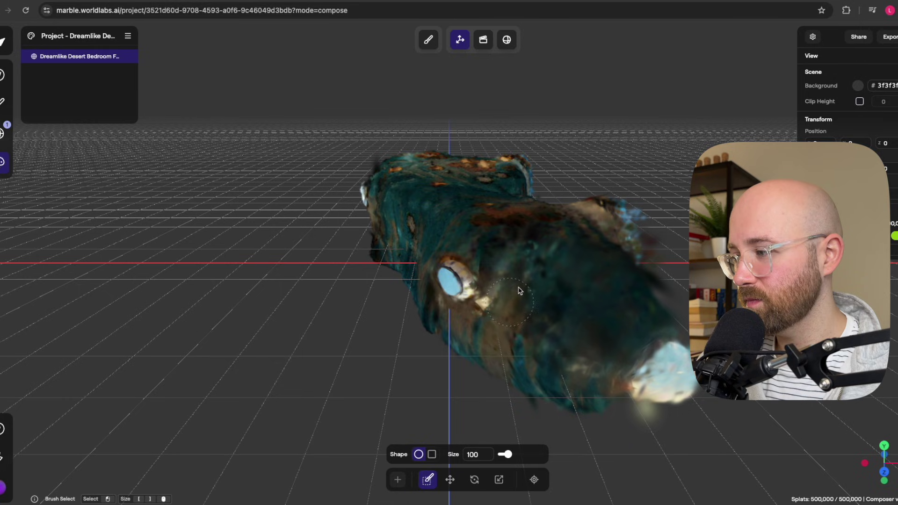
pyautogui.moveTo(419, 186)
pyautogui.mouseDown()
pyautogui.moveTo(595, 283)
pyautogui.moveTo(445, 232)
pyautogui.moveTo(428, 260)
pyautogui.moveTo(402, 234)
pyautogui.moveTo(461, 255)
pyautogui.moveTo(577, 249)
pyautogui.moveTo(531, 183)
pyautogui.moveTo(657, 372)
pyautogui.moveTo(571, 252)
pyautogui.moveTo(598, 318)
pyautogui.mouseUp()
pyautogui.moveTo(470, 315); pyautogui.dragTo(499, 381)
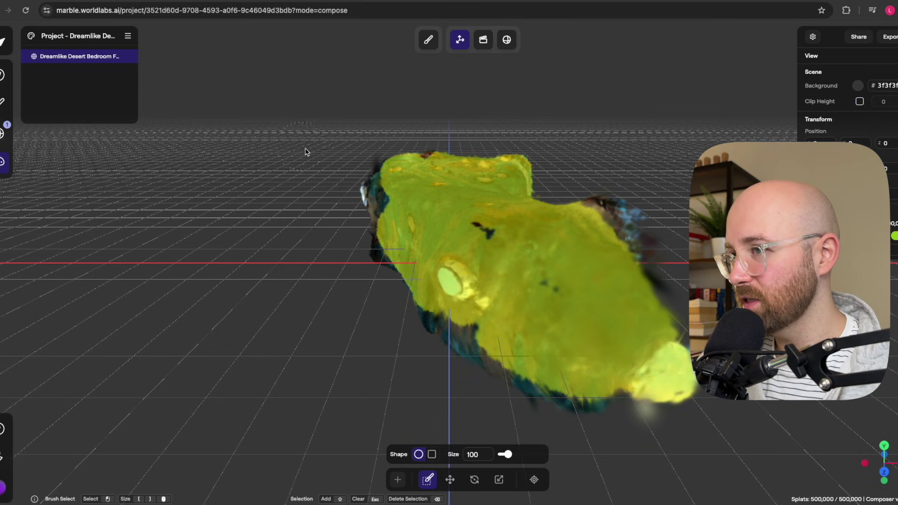
pyautogui.click(428, 40)
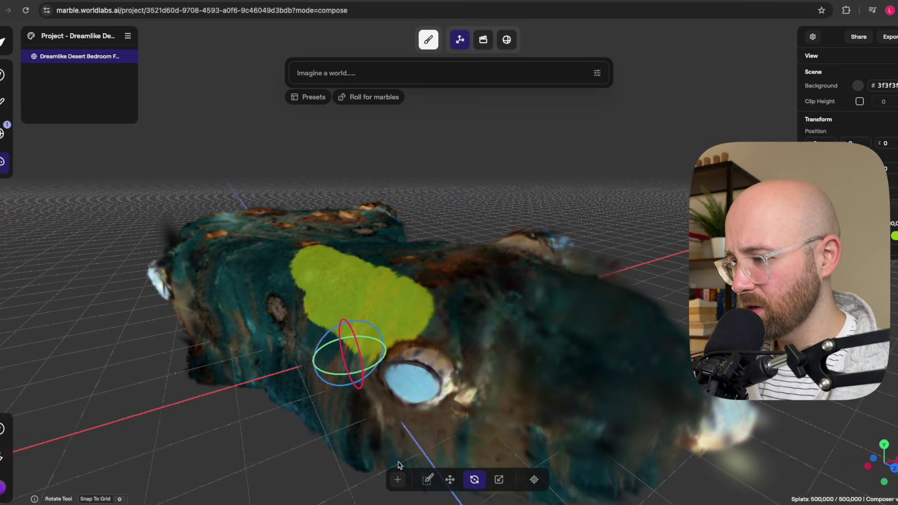
pyautogui.click(397, 479)
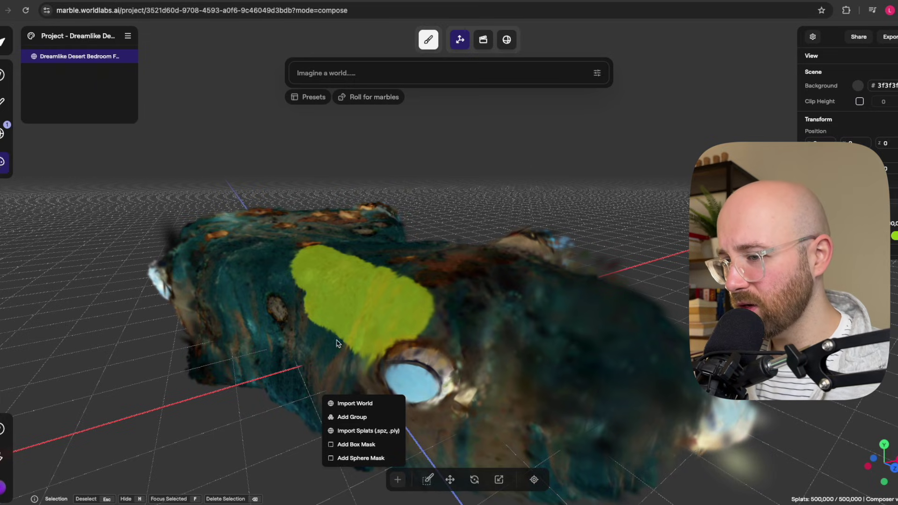
pyautogui.click(334, 324)
# Step: Create a world from the prompt "make it green" and view it in Worlds
pyautogui.click(327, 71)
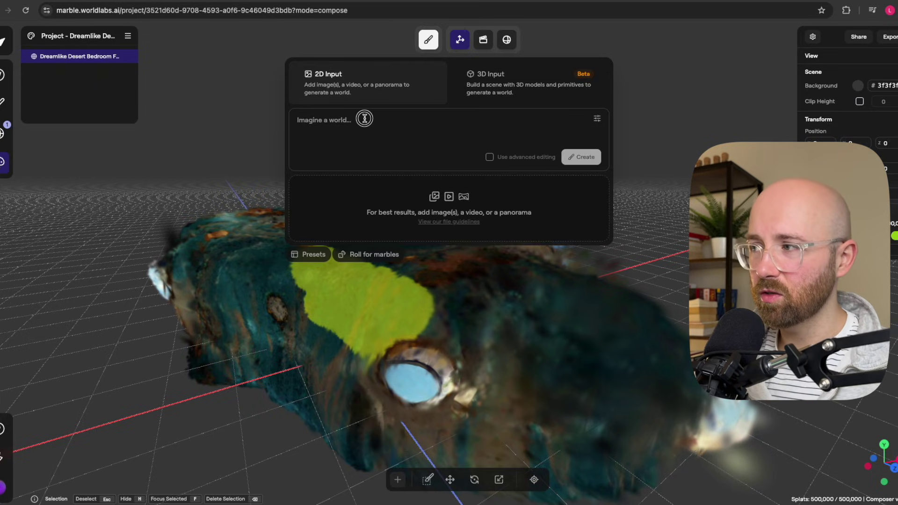
pyautogui.write('make it')
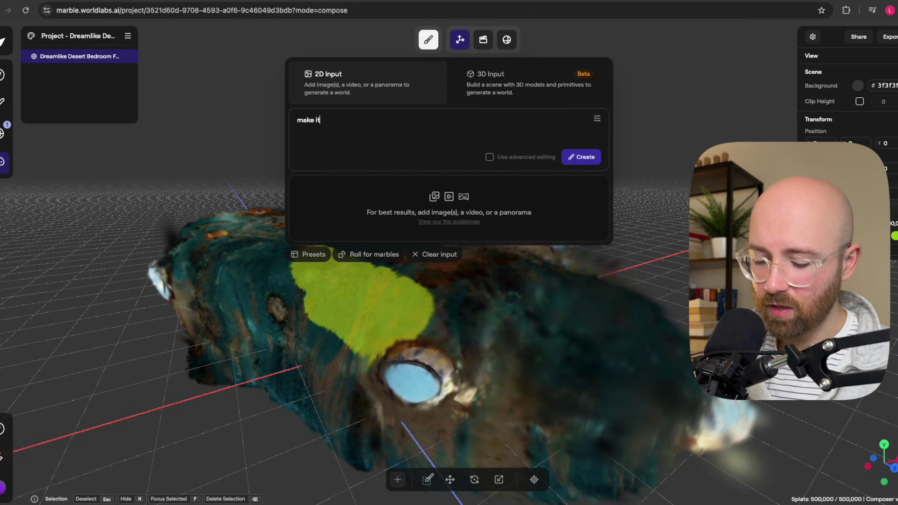
pyautogui.write(' green')
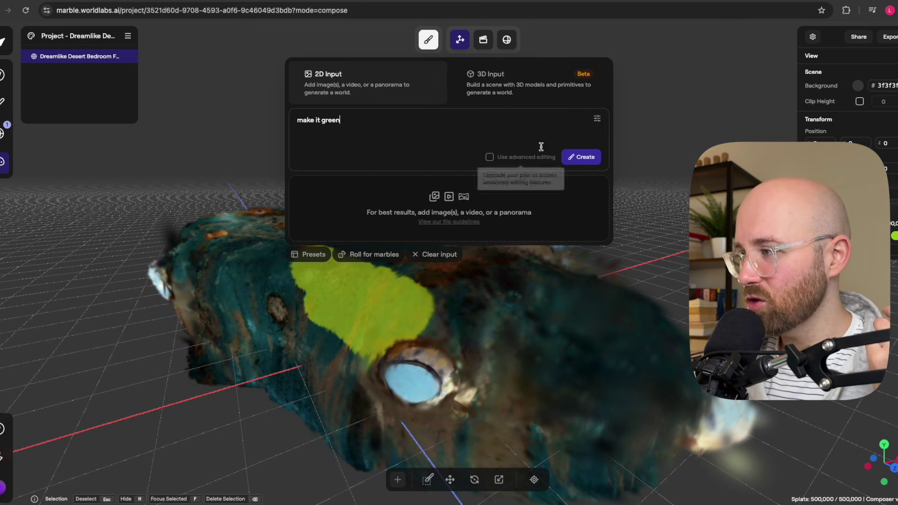
pyautogui.click(583, 157)
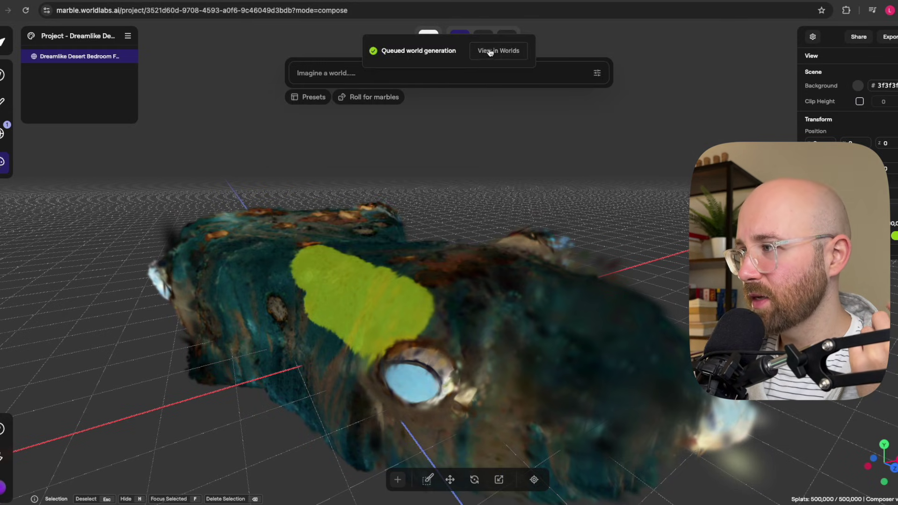
pyautogui.click(489, 50)
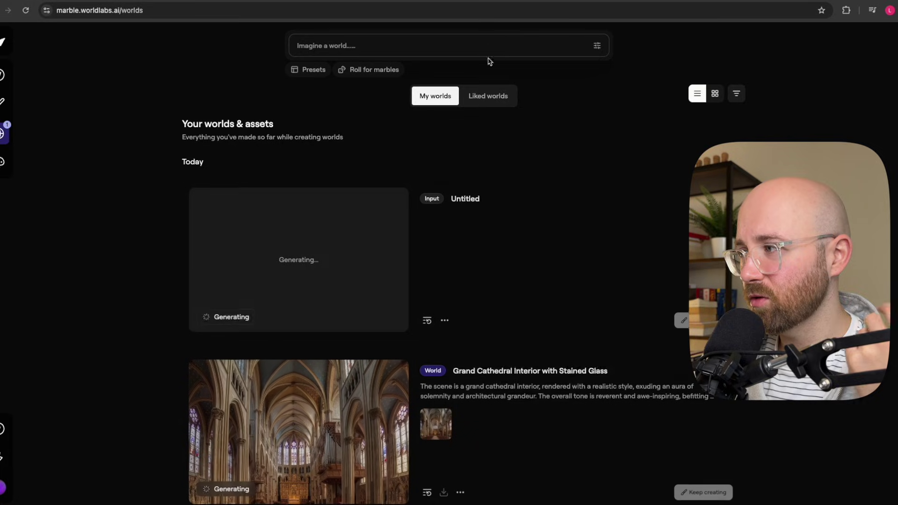
# Step: Permanently remove the Lush Green Forest Canopy world that is still generating from My worlds
pyautogui.click(444, 321)
pyautogui.click(348, 289)
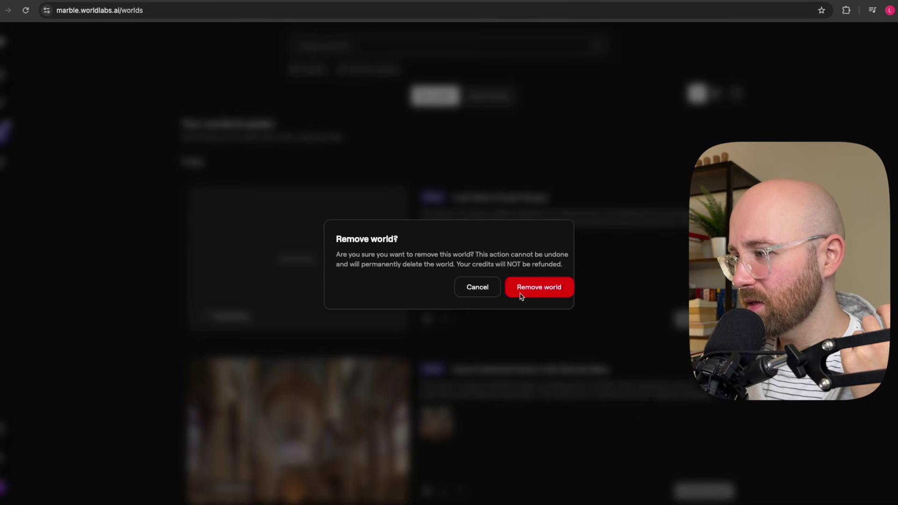
pyautogui.click(535, 290)
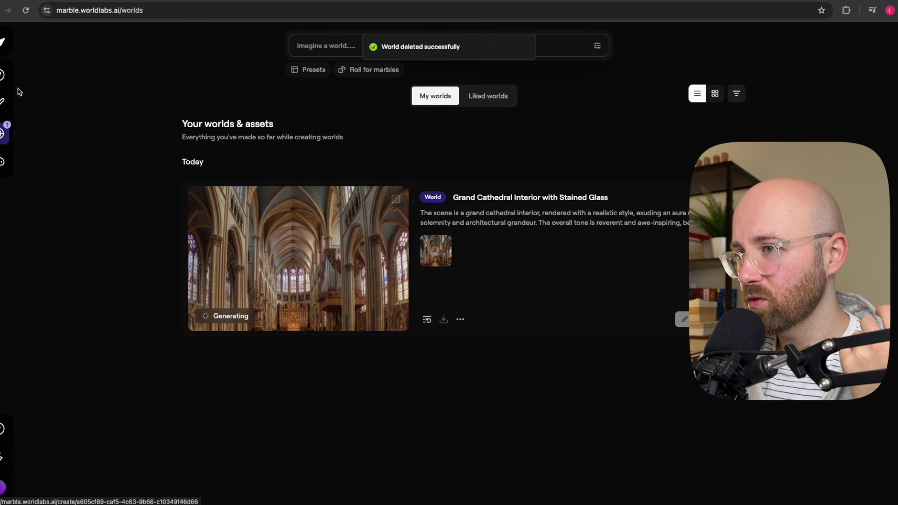
# Step: Return to the community gallery, filter it to Realism, and open the autumn park world with the city skyline
pyautogui.click(4, 74)
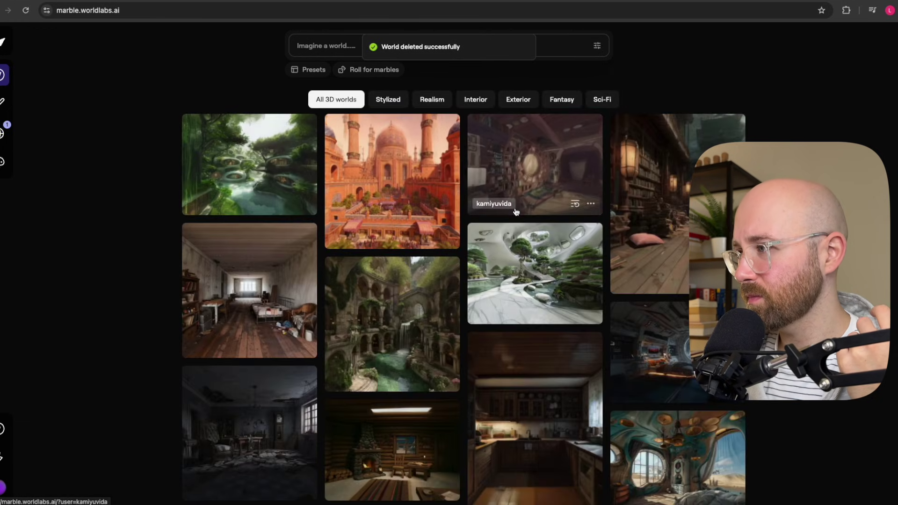
pyautogui.click(431, 99)
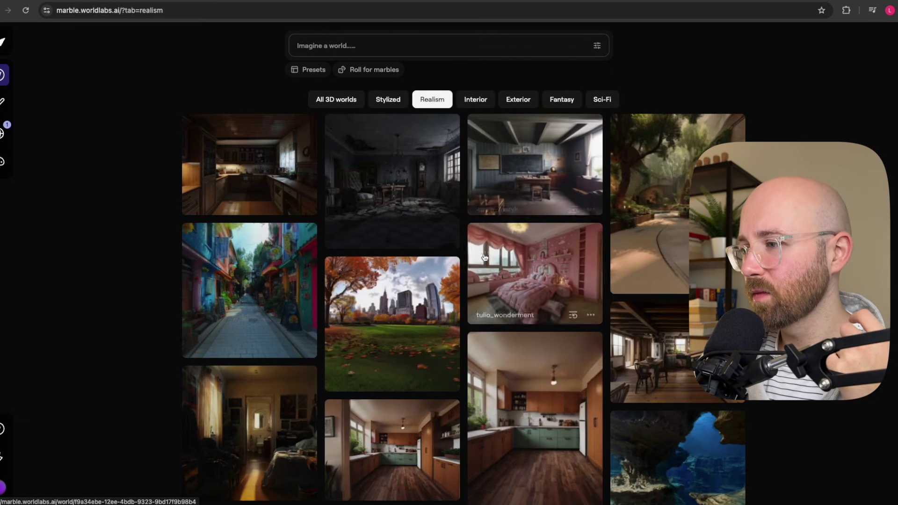
pyautogui.scroll(-1, 484, 258)
pyautogui.scroll(-3, 484, 258)
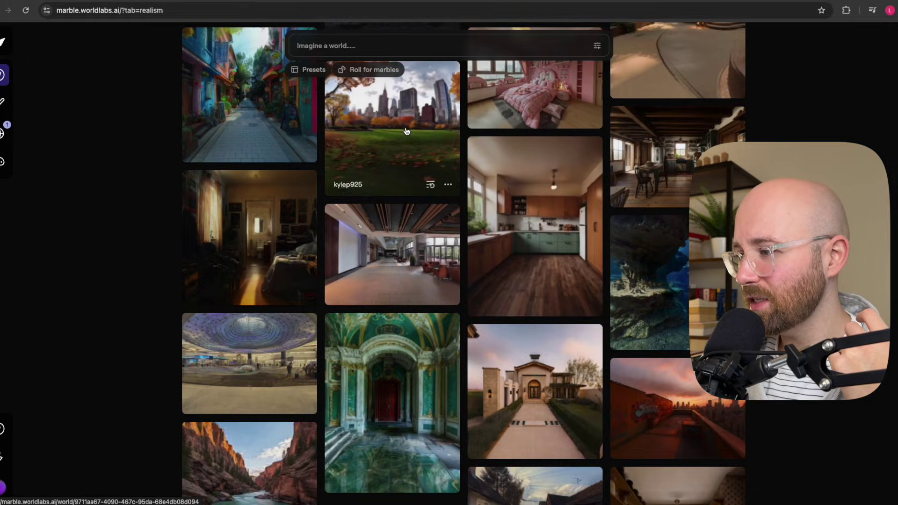
pyautogui.click(395, 119)
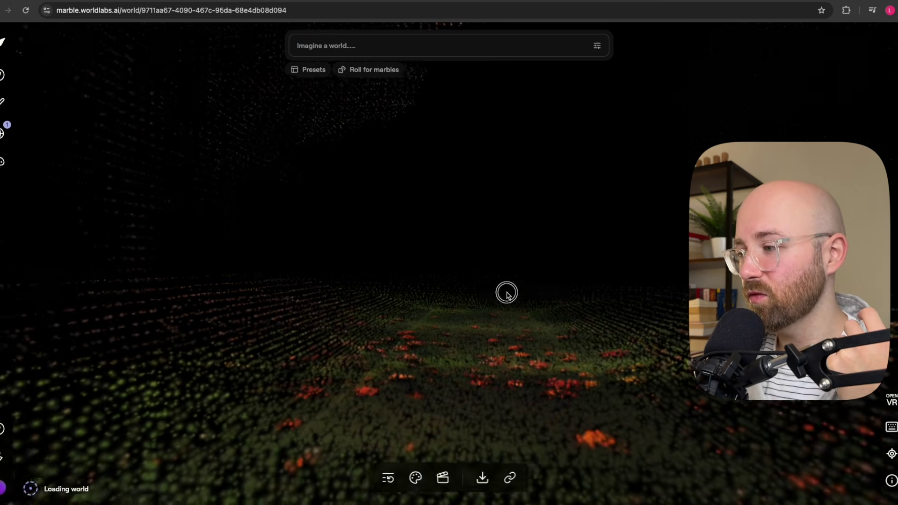
# Step: Walk and look around the autumn park world, examining the lawn, footpath, trees, road and surrounding buildings
pyautogui.moveTo(504, 288); pyautogui.dragTo(458, 316)
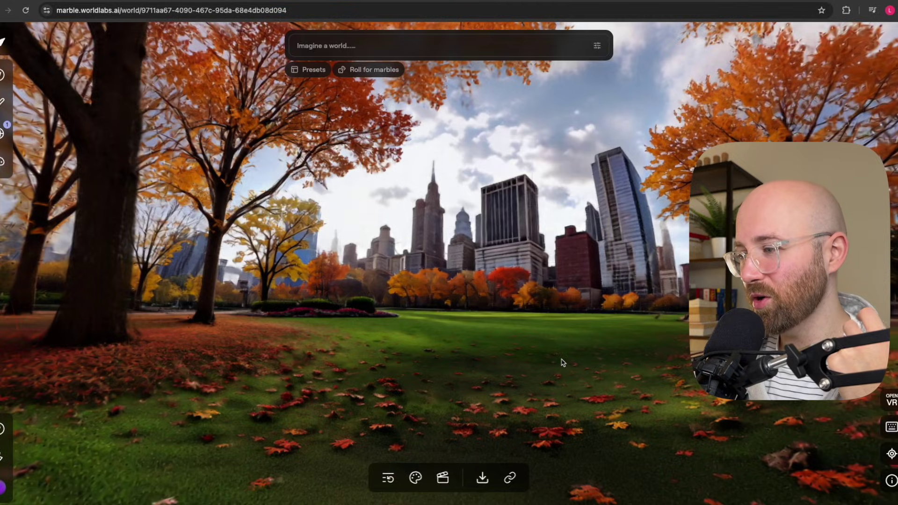
pyautogui.moveTo(557, 362)
pyautogui.mouseDown()
pyautogui.moveTo(559, 373)
pyautogui.moveTo(566, 358)
pyautogui.mouseUp()
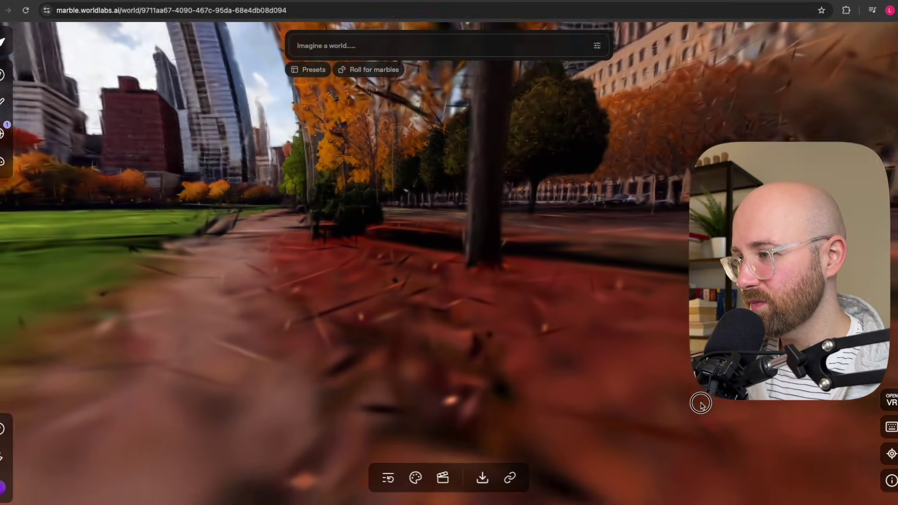
pyautogui.press('w')
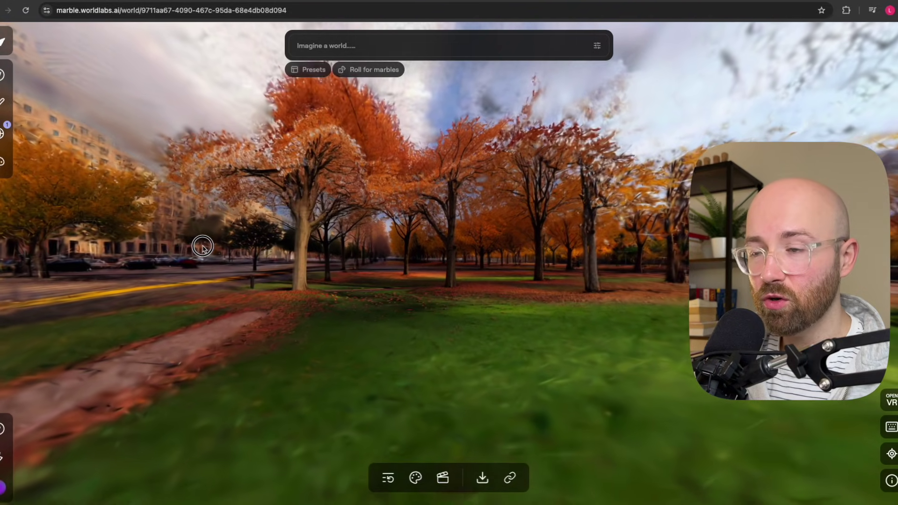
pyautogui.press('w')
pyautogui.moveTo(202, 246); pyautogui.dragTo(224, 236)
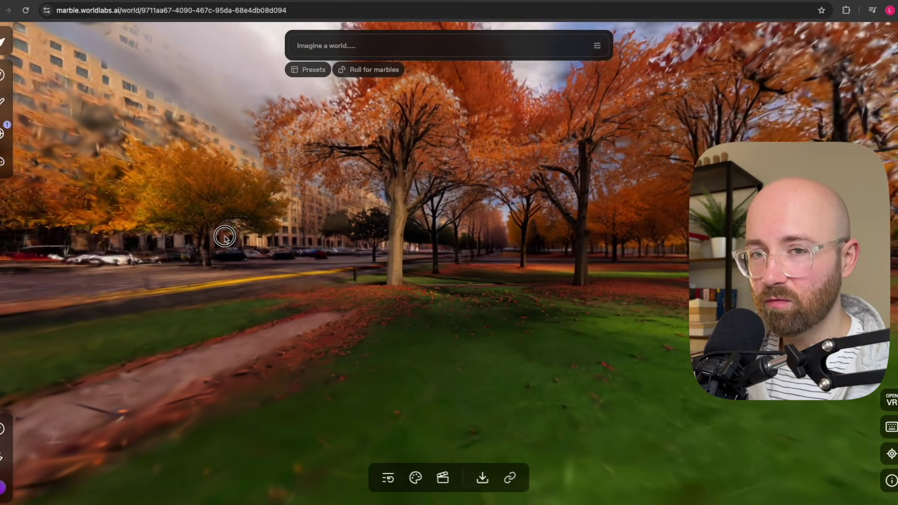
pyautogui.press('w')
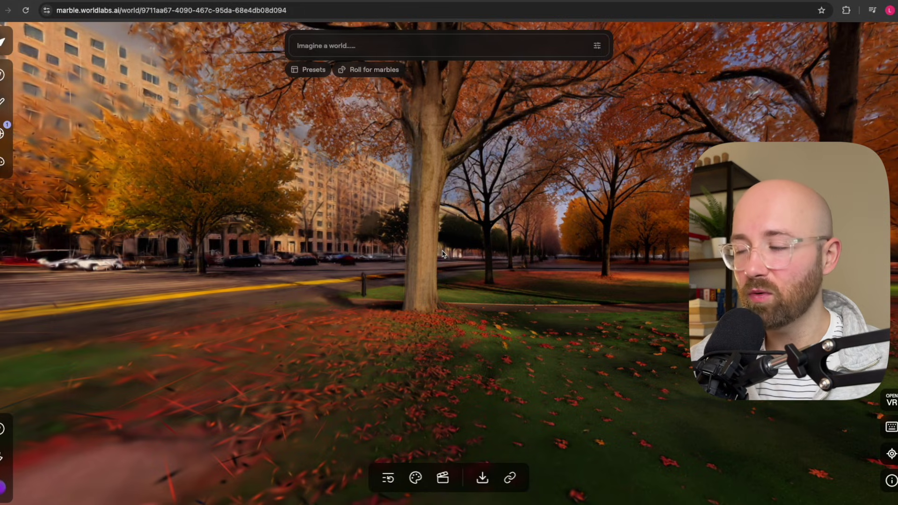
pyautogui.click(460, 253)
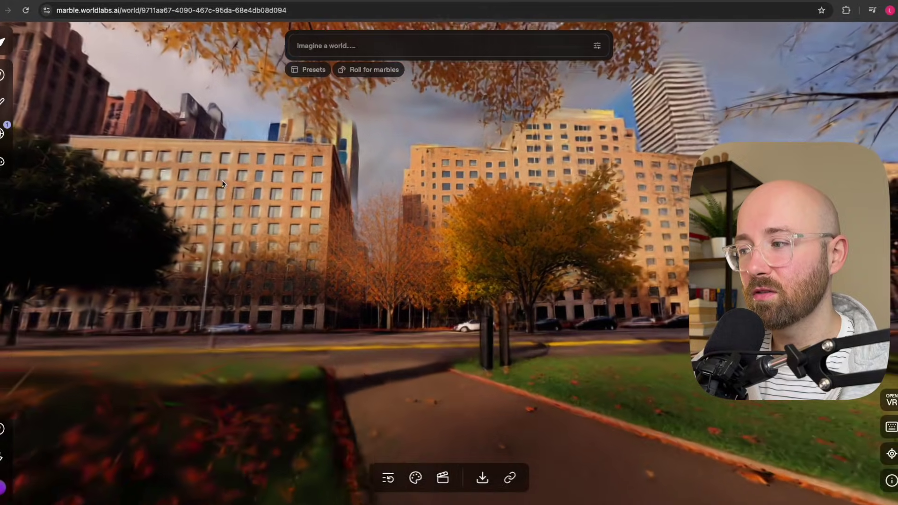
pyautogui.press('w')
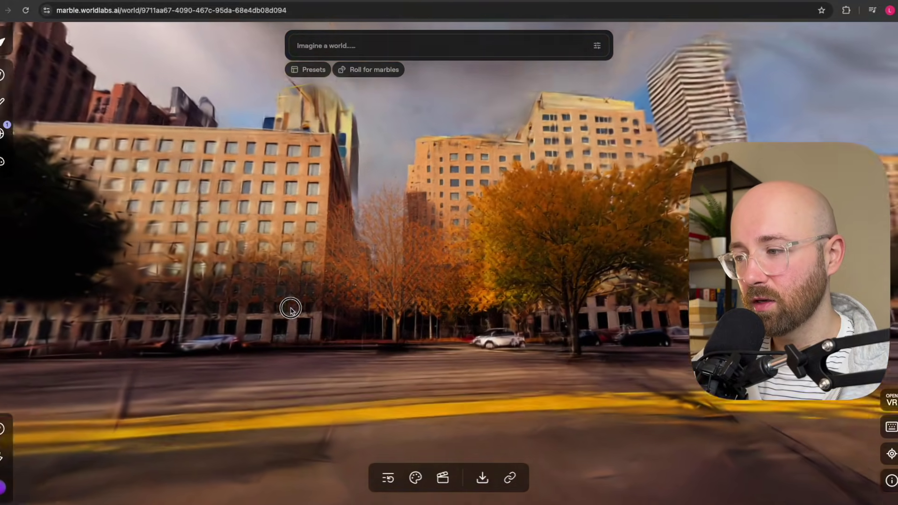
pyautogui.moveTo(291, 307); pyautogui.dragTo(292, 331)
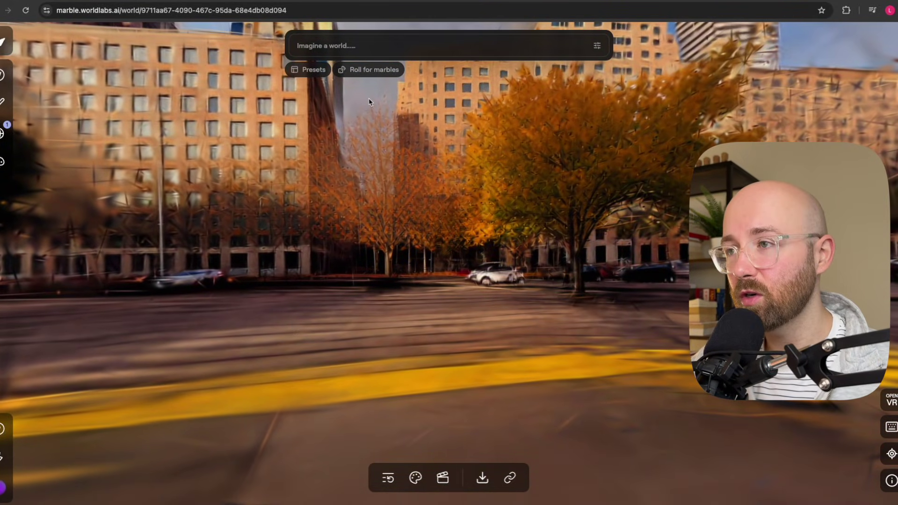
# Step: Go to My worlds and open the generated Grand Cathedral Interior with Stained Glass world for viewing
pyautogui.click(4, 134)
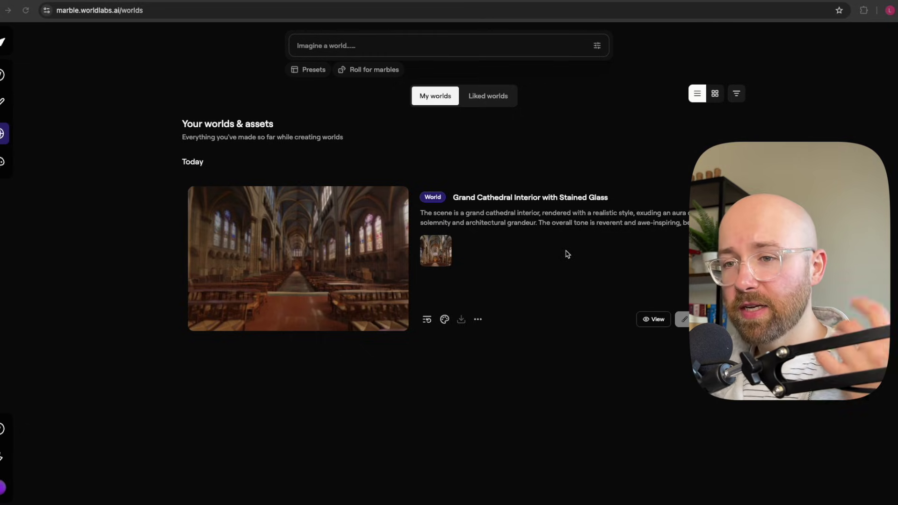
pyautogui.click(511, 276)
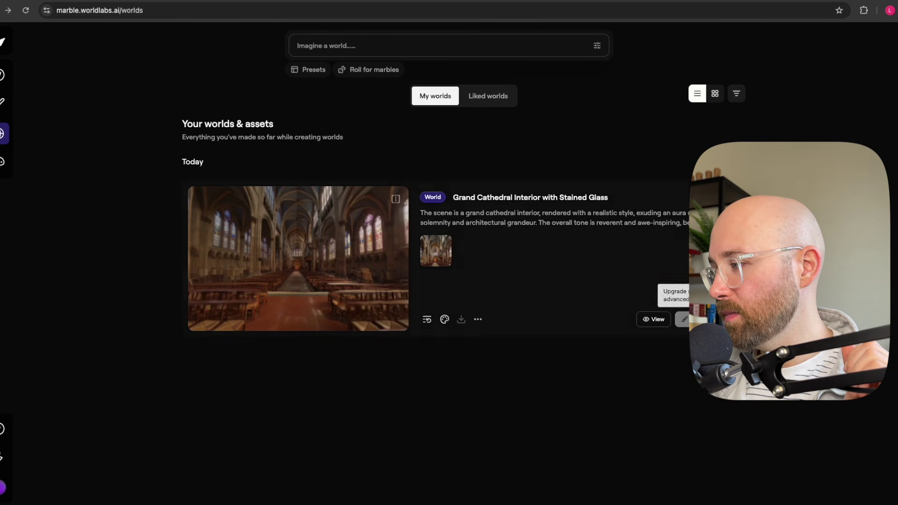
pyautogui.click(654, 319)
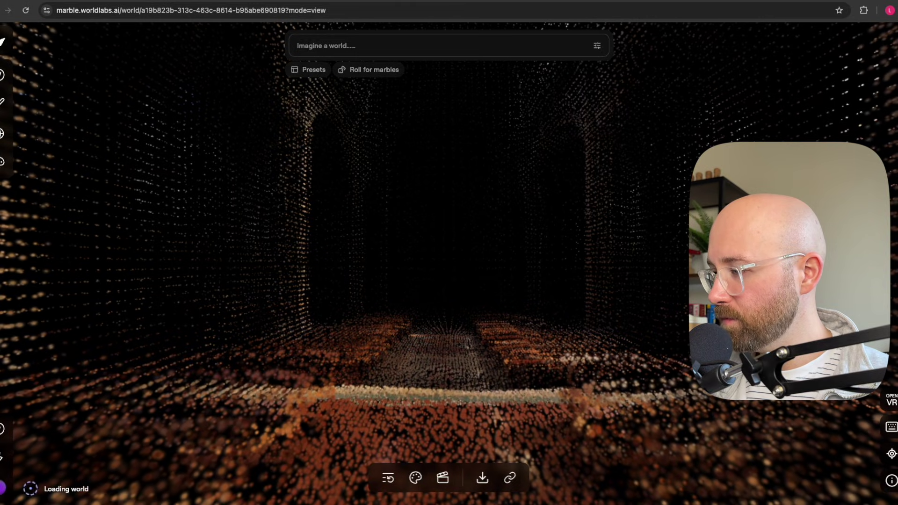
# Step: Look around the cathedral world from its entrance viewpoint, examining the vaulted ceiling, stained glass windows, nave and front pews
pyautogui.moveTo(583, 358); pyautogui.dragTo(491, 419)
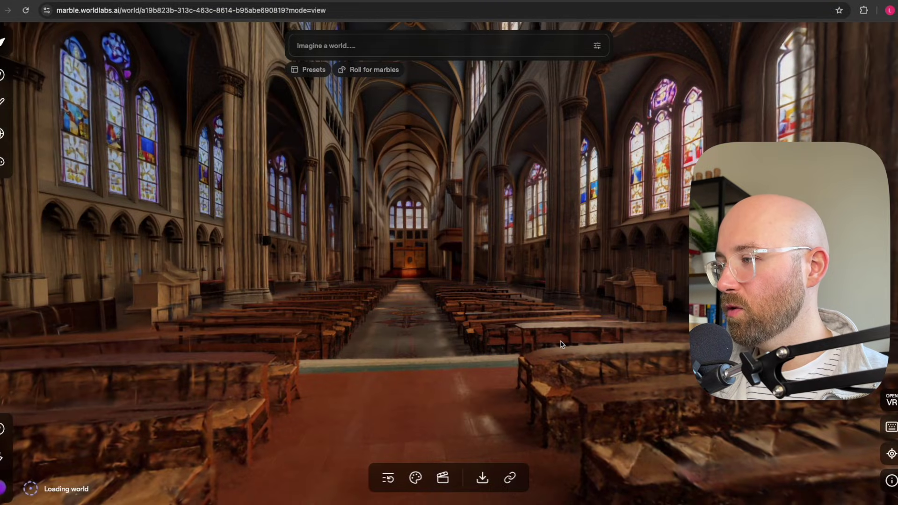
pyautogui.press('w')
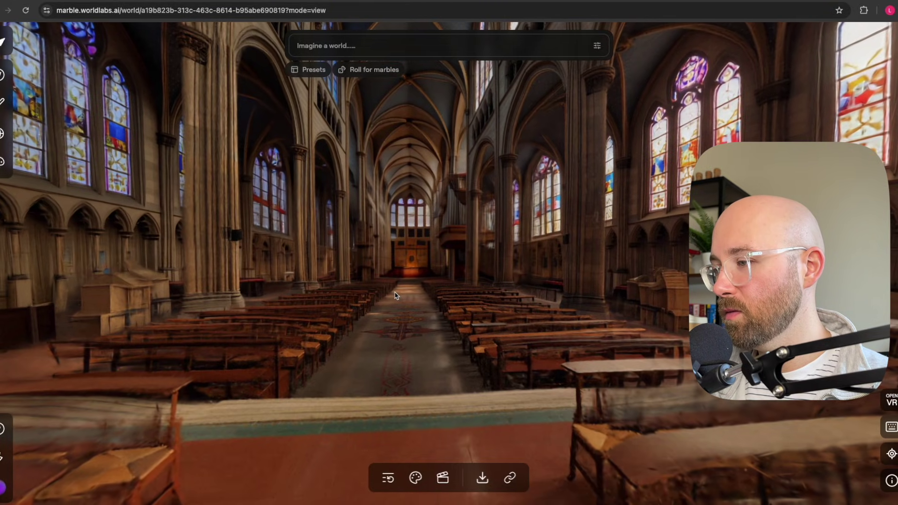
pyautogui.moveTo(397, 296); pyautogui.dragTo(462, 295)
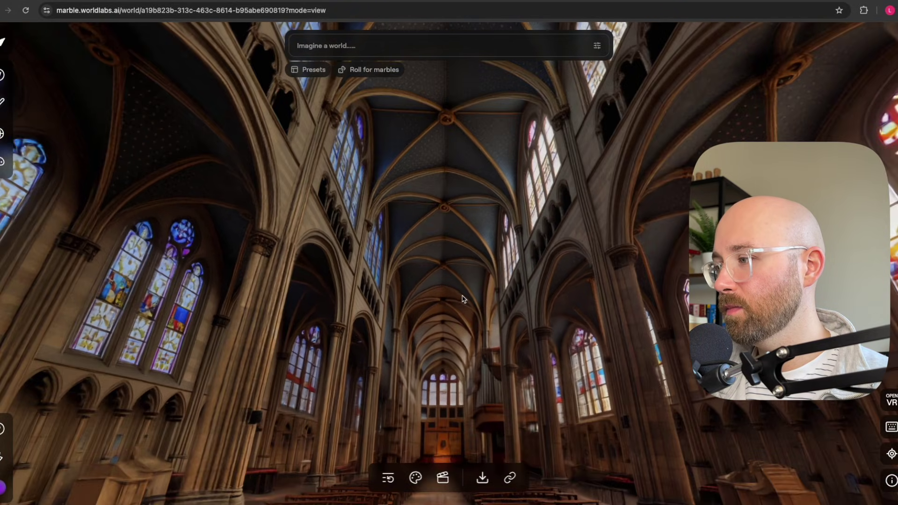
pyautogui.press('w')
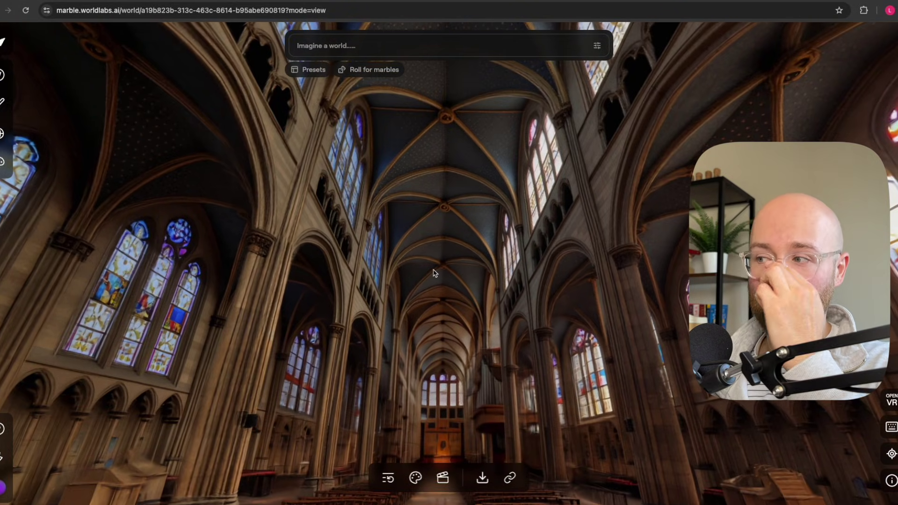
pyautogui.press('w')
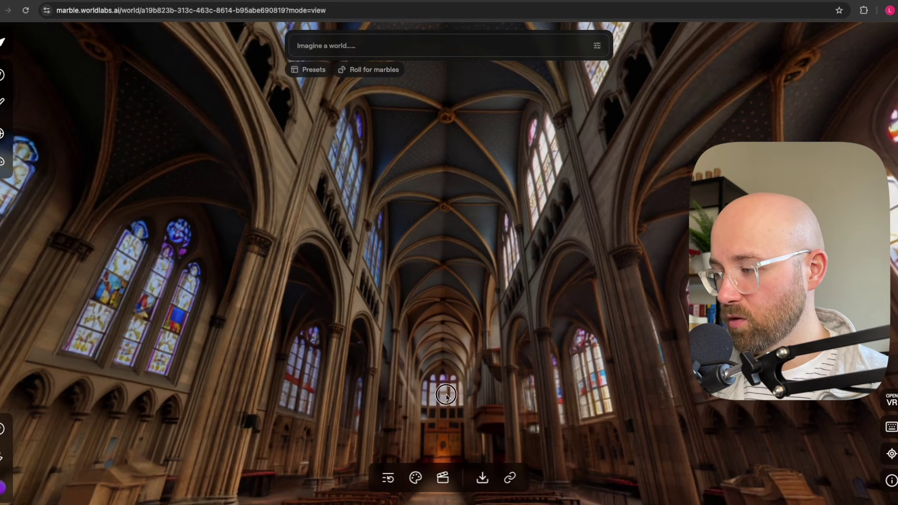
pyautogui.moveTo(446, 395)
pyautogui.mouseDown()
pyautogui.moveTo(442, 411)
pyautogui.moveTo(446, 378)
pyautogui.mouseUp()
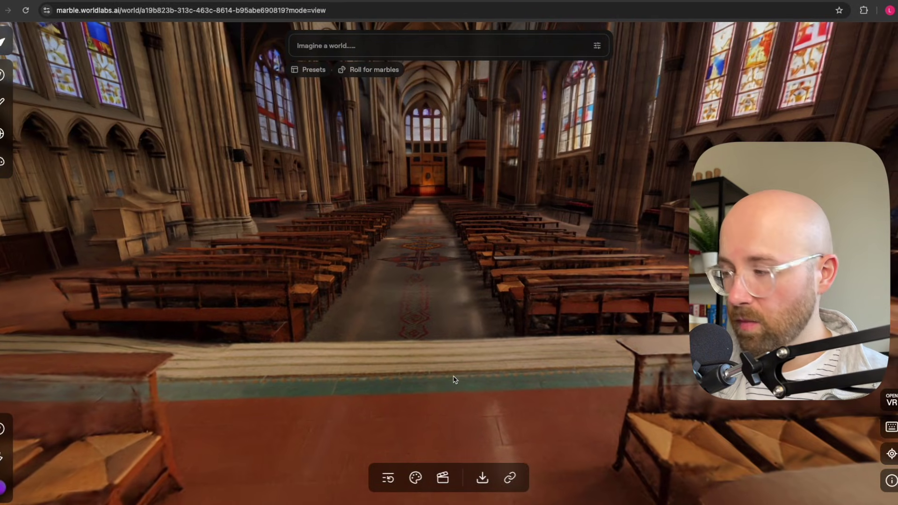
pyautogui.press('w')
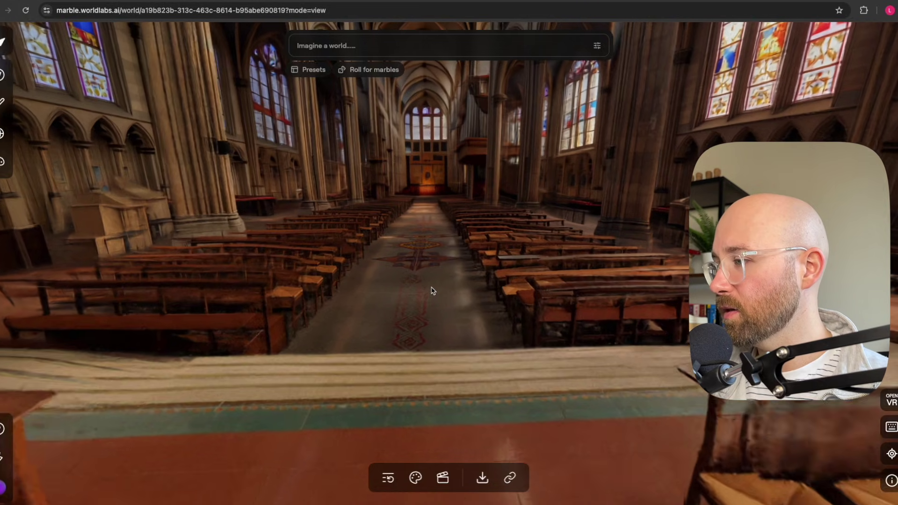
pyautogui.moveTo(429, 288); pyautogui.dragTo(417, 202)
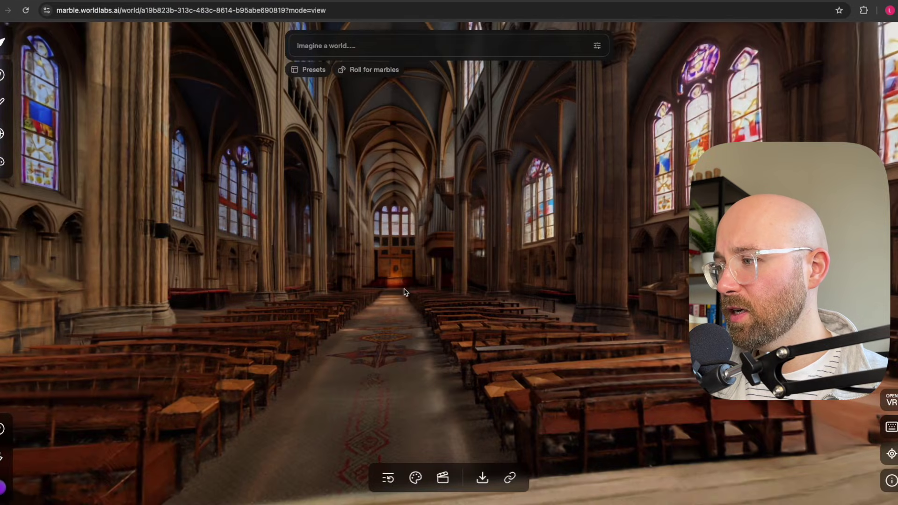
# Step: Walk down the cathedral's central aisle towards the far wooden doors and look back along the nave to examine distant detail
pyautogui.moveTo(402, 289)
pyautogui.mouseDown()
pyautogui.moveTo(404, 270)
pyautogui.moveTo(398, 289)
pyautogui.mouseUp()
pyautogui.press('w')
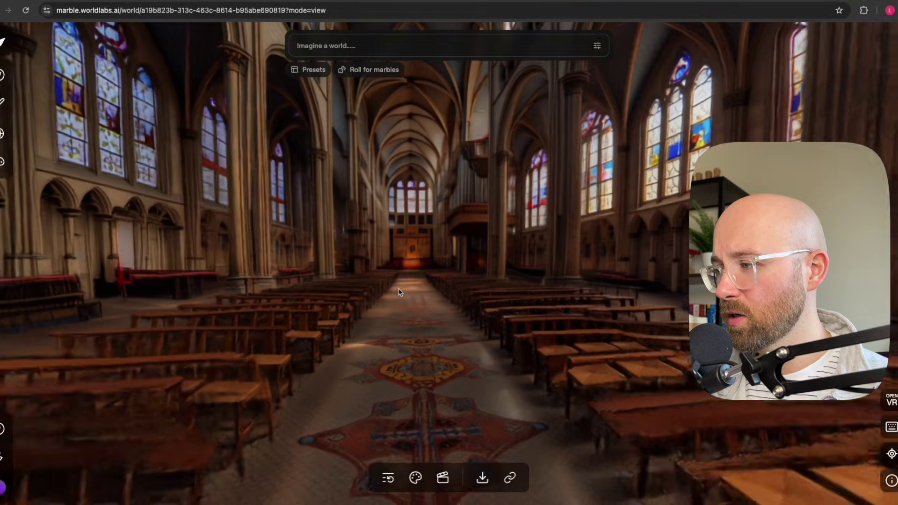
pyautogui.press('w')
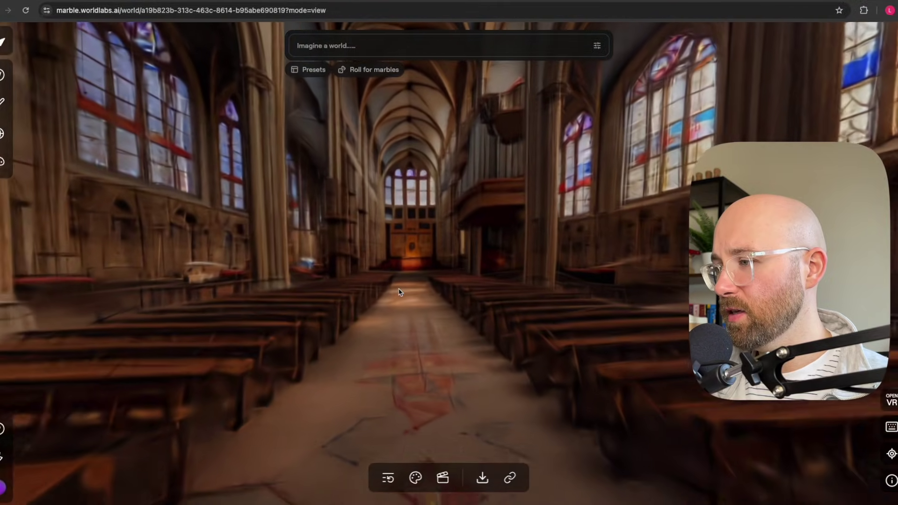
pyautogui.press('w')
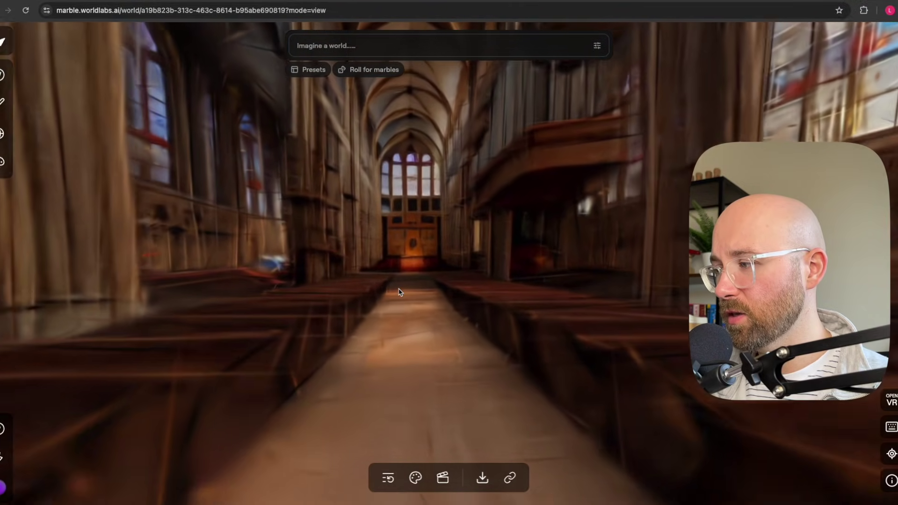
pyautogui.press('w')
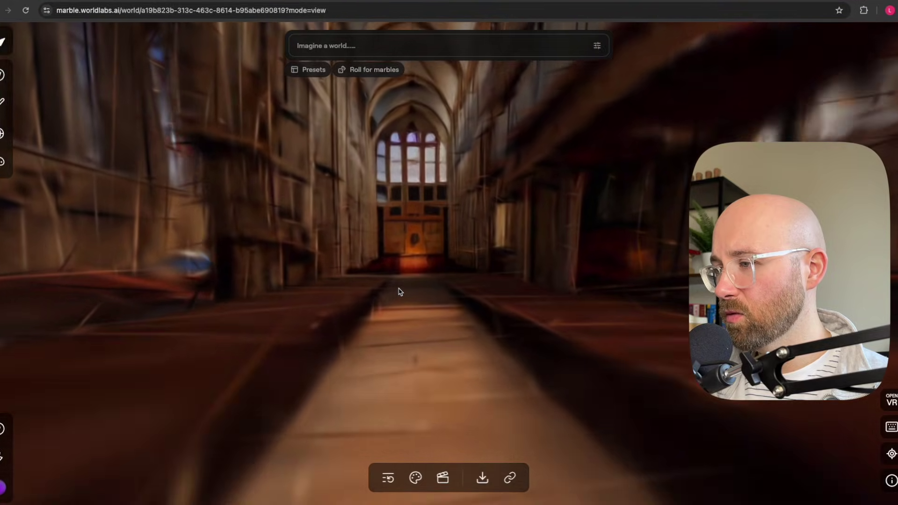
pyautogui.press('w')
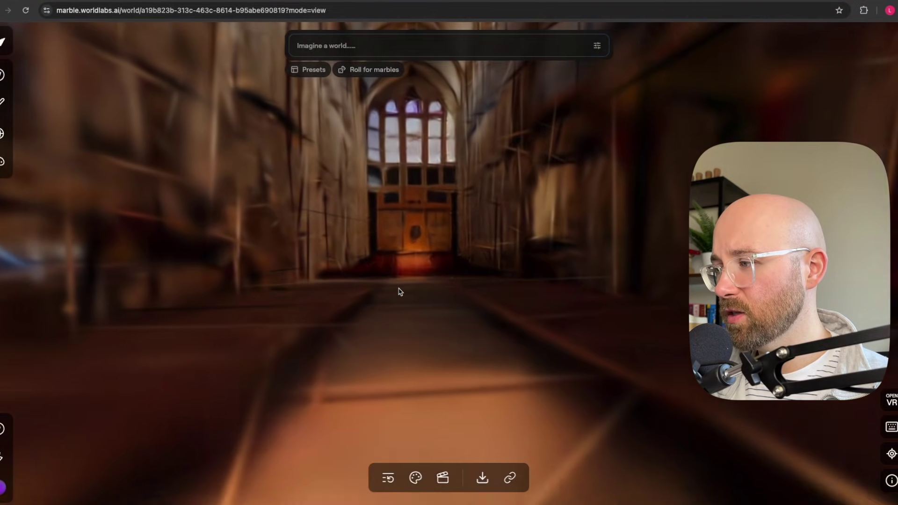
pyautogui.press('s')
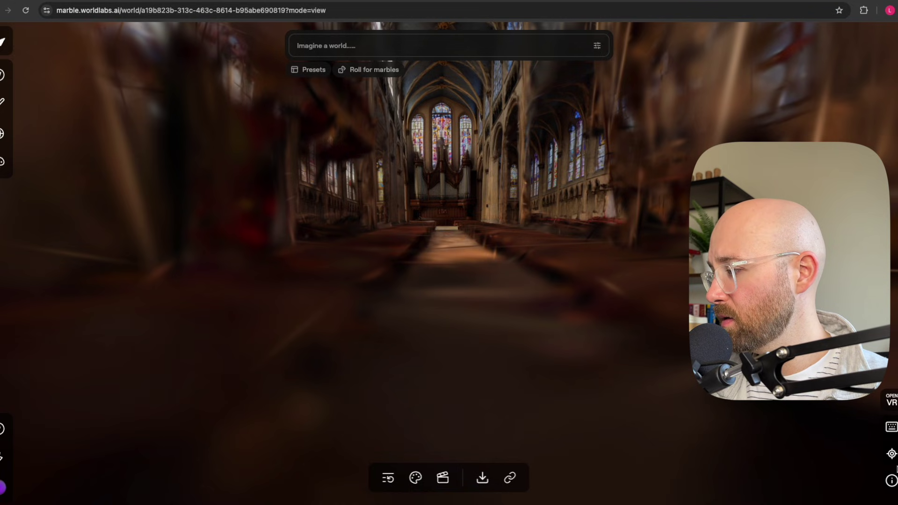
# Step: Reset the camera to the starting viewpoint and examine the carved wooden organ base, its painted panel and the adjoining windows
pyautogui.click(890, 455)
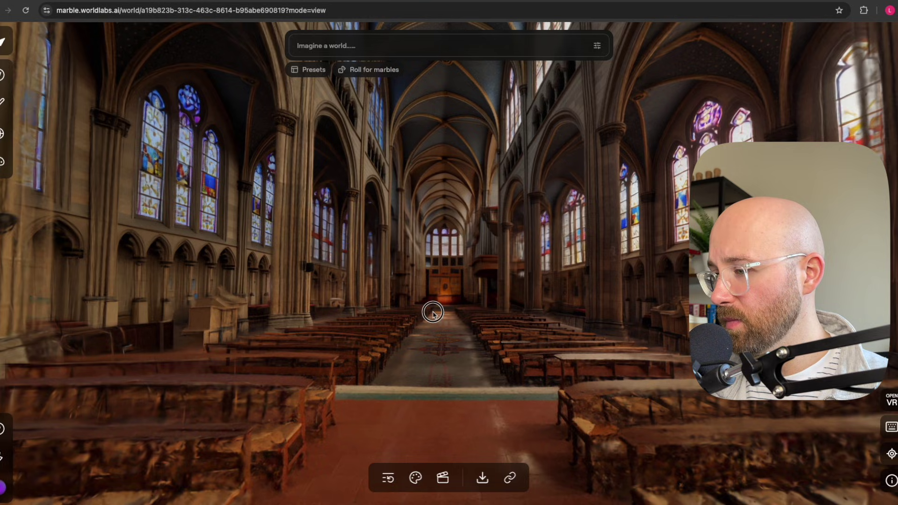
pyautogui.moveTo(433, 312); pyautogui.dragTo(133, 304)
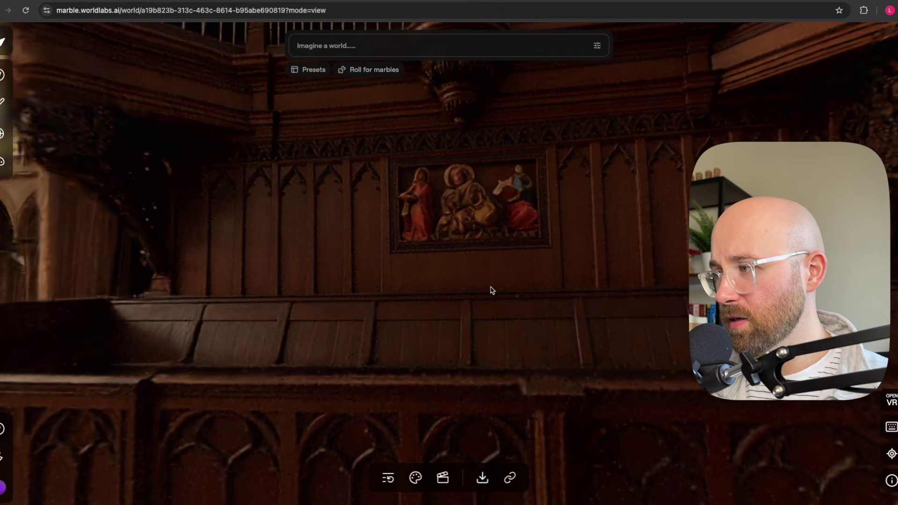
pyautogui.press('d')
pyautogui.moveTo(458, 240); pyautogui.dragTo(577, 247)
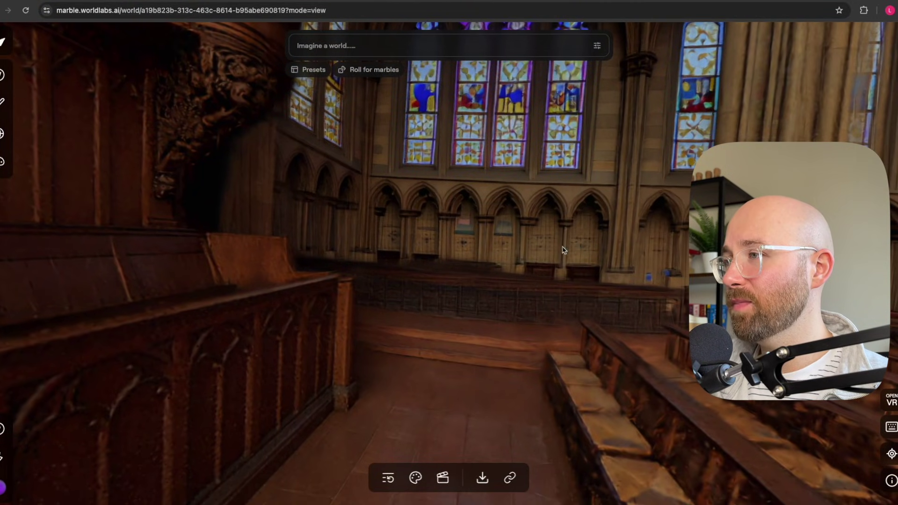
pyautogui.click(79, 0)
pyautogui.click(197, 0)
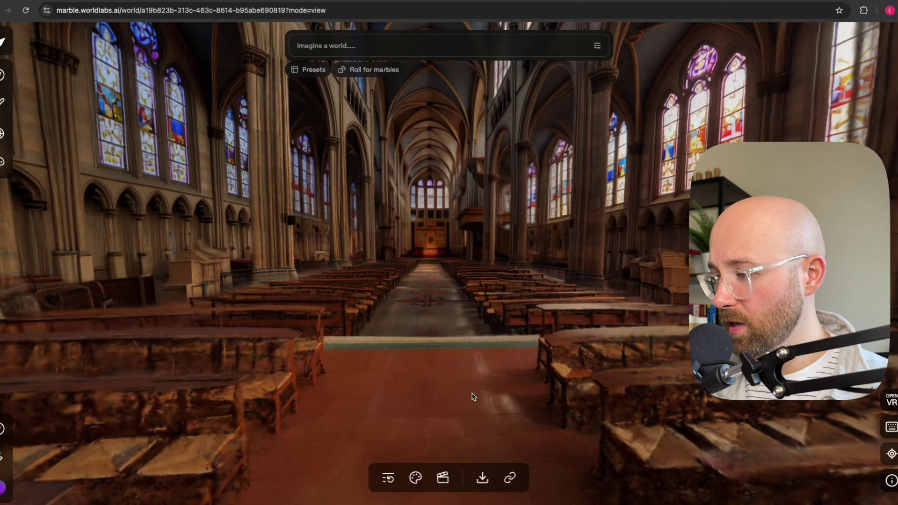
# Step: Walk over the pews and past the stone pillar into the cathedral's side aisle, and turn around to examine that area
pyautogui.moveTo(472, 397); pyautogui.dragTo(193, 386)
pyautogui.press('s')
pyautogui.press('w')
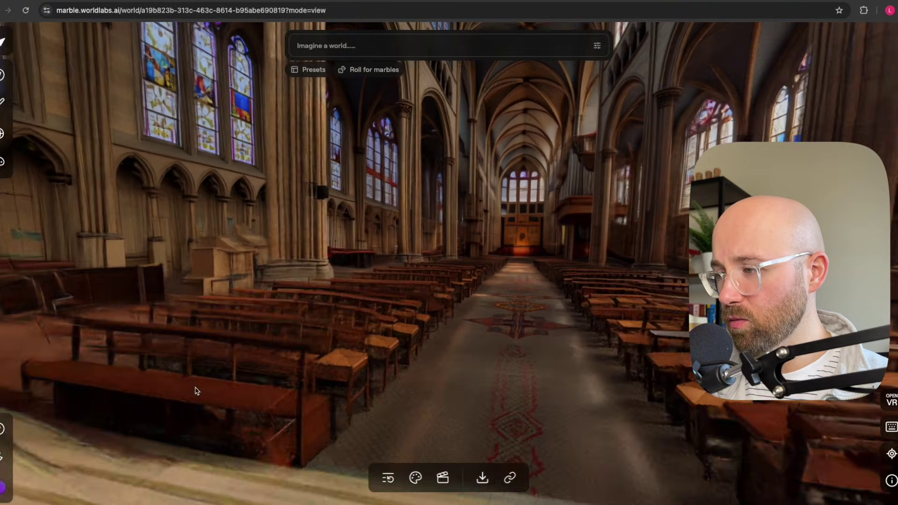
pyautogui.press('a')
pyautogui.press('w')
pyautogui.press('a')
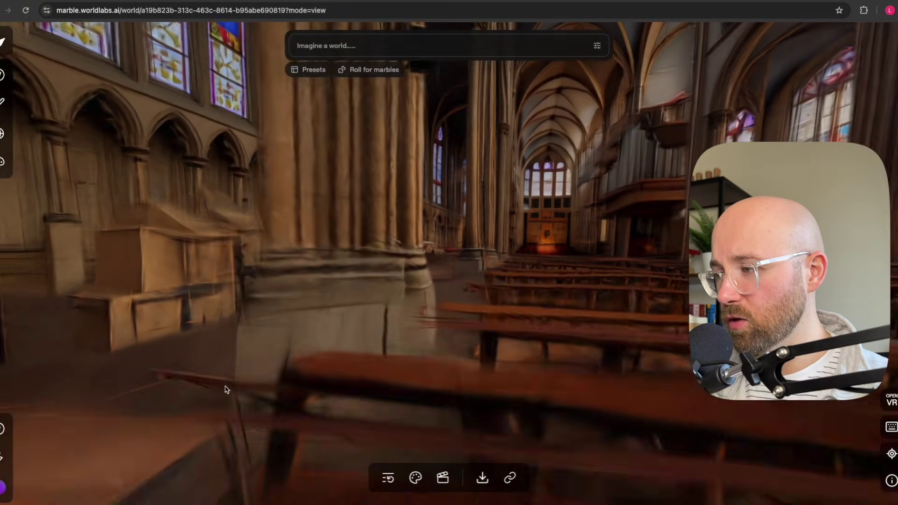
pyautogui.press('a')
pyautogui.press('w')
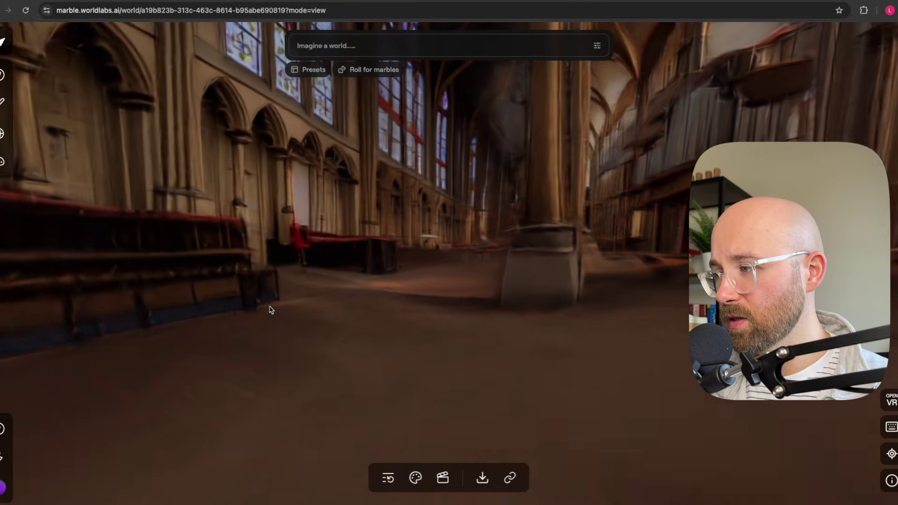
pyautogui.moveTo(270, 309); pyautogui.dragTo(443, 272)
pyautogui.moveTo(543, 279); pyautogui.dragTo(546, 279)
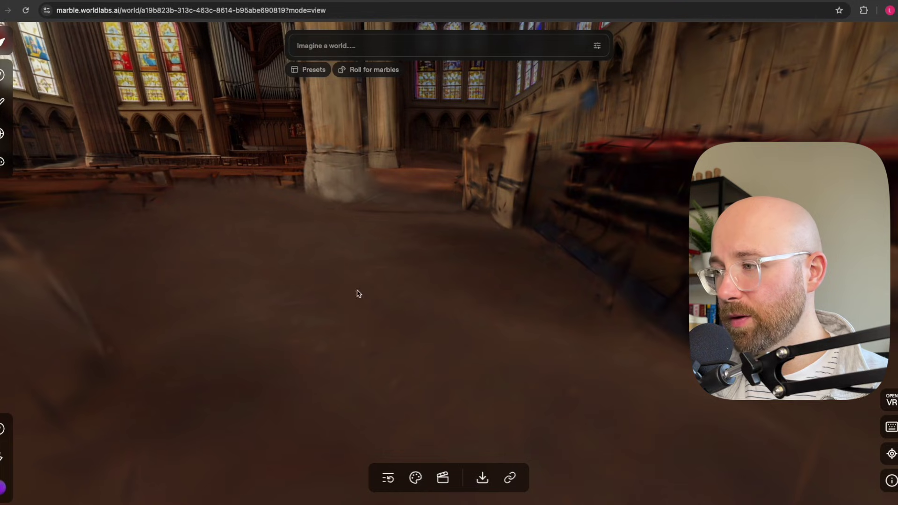